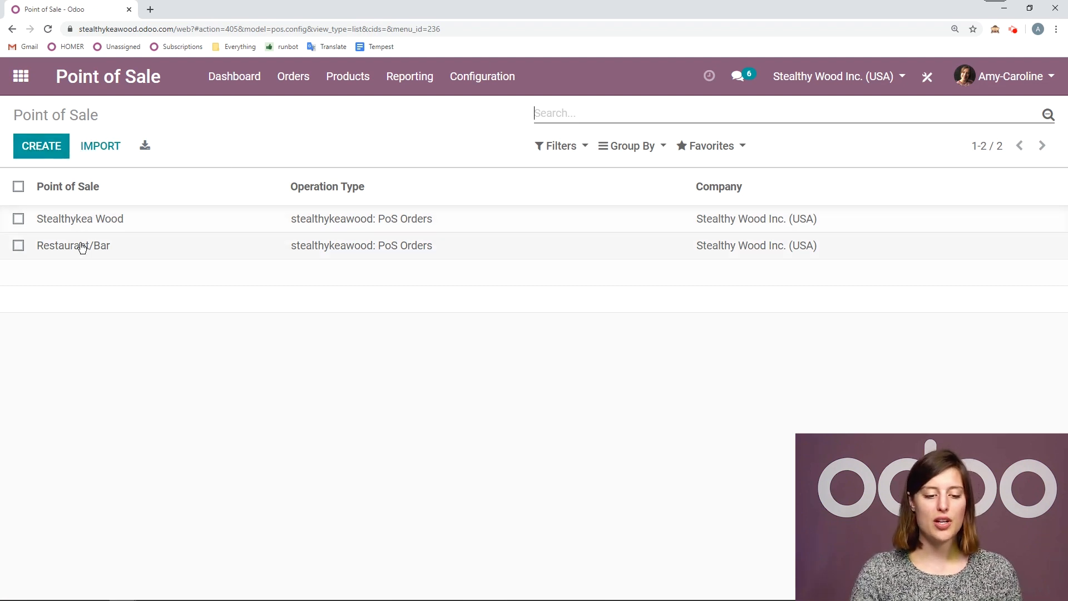
Step: Open the Restaurant/Bar point of sale for editing and rename it "Stealthy Sips"
left_click(143, 245)
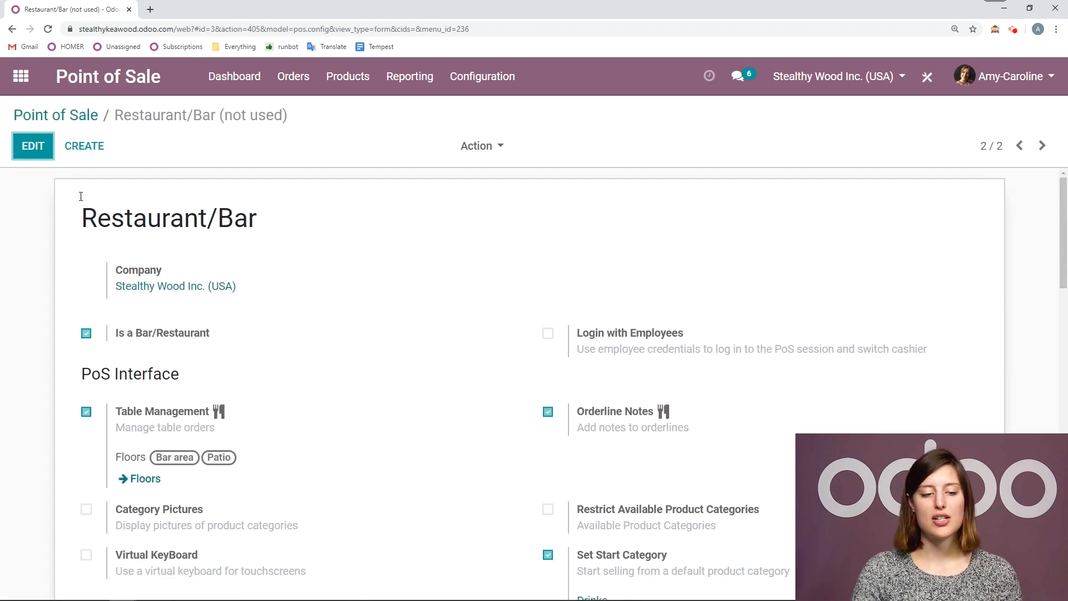
left_click(47, 154)
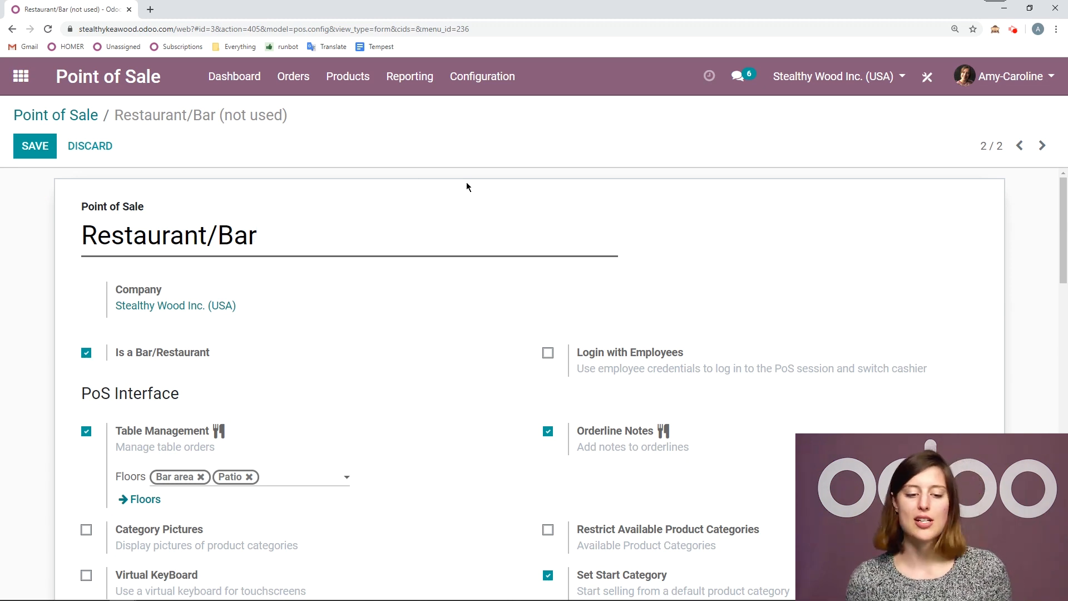
key("BackSpace")
key("BackSpace")
key("BackSpace")
key("BackSpace")
key("BackSpace")
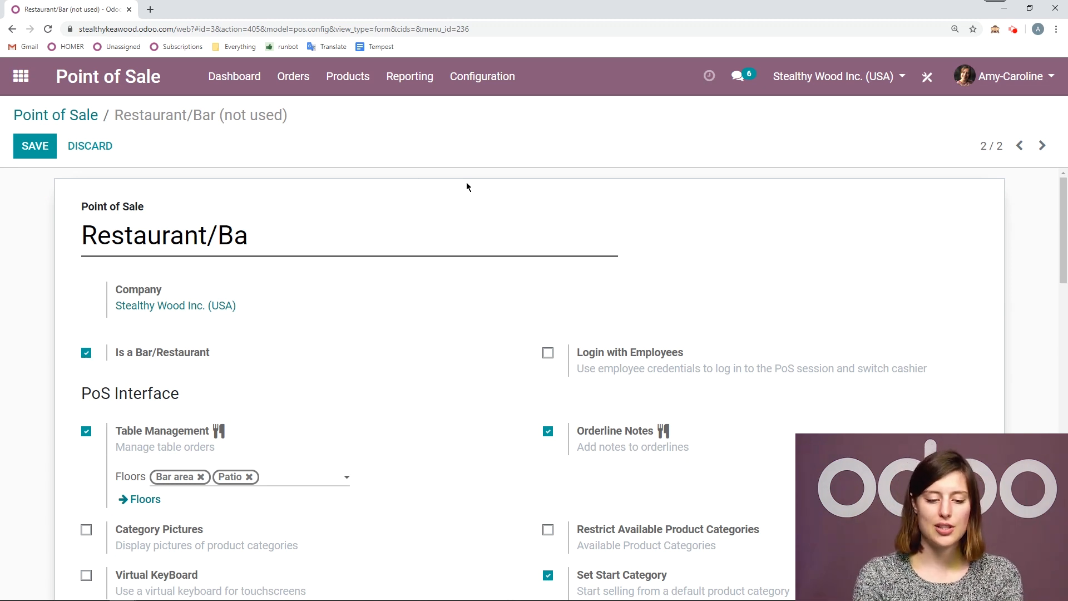
key("BackSpace")
key("BackSpace")
key("BackSpace")
key("BackSpace")
key("BackSpace")
key("BackSpace")
key("BackSpace")
key("BackSpace")
key("BackSpace")
type("Stealthy Sips")
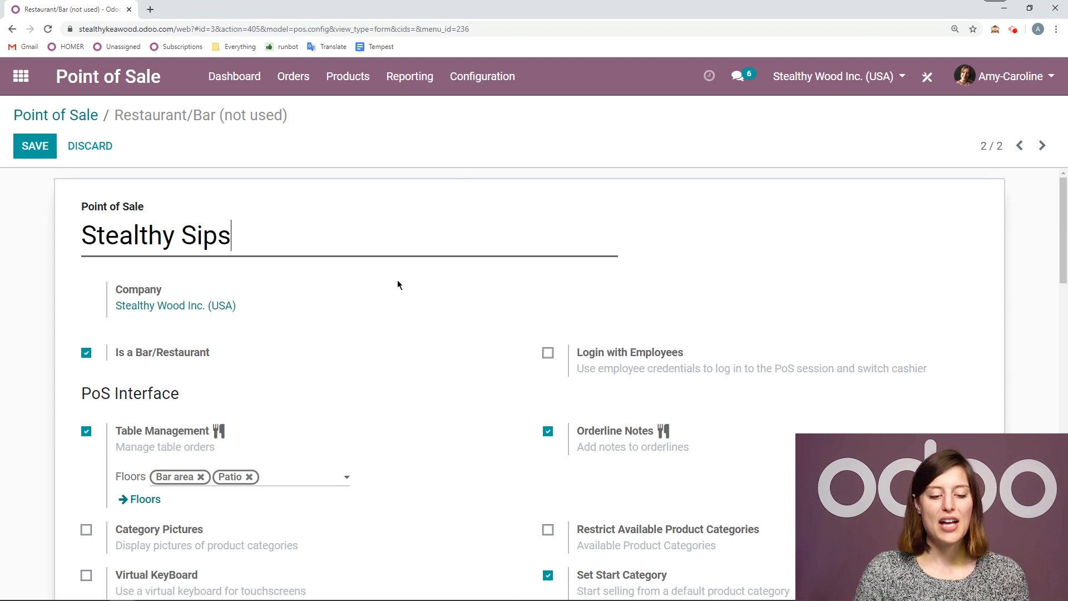
Step: Open the floor plans list linked to the Table Management option of Stealthy Sips
scroll(302, 326, "down", 1)
left_click_drag(211, 296, 119, 303)
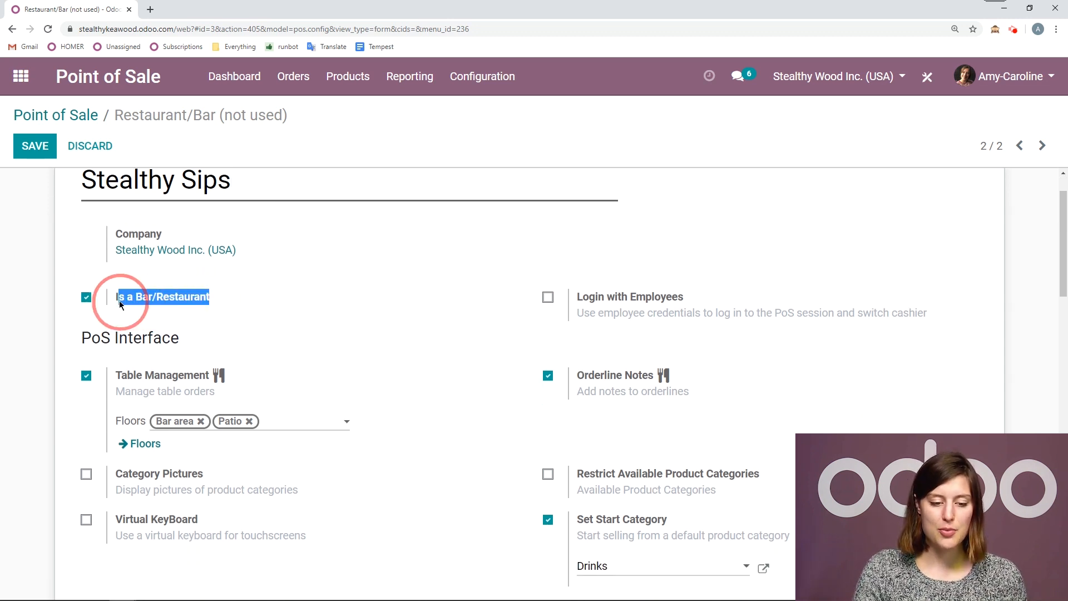
left_click(49, 263)
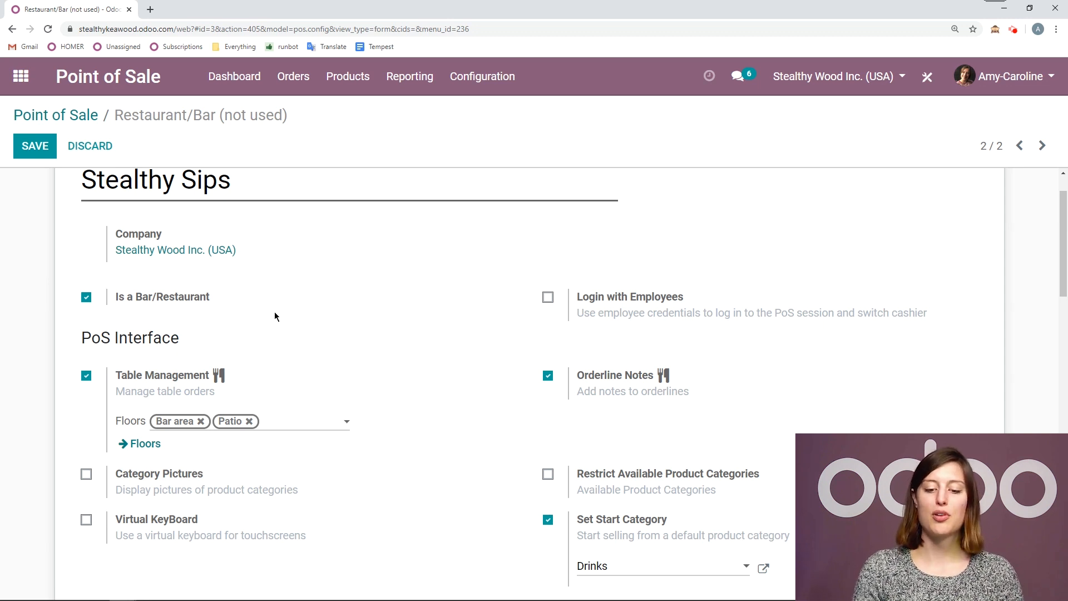
scroll(276, 311, "down", 1)
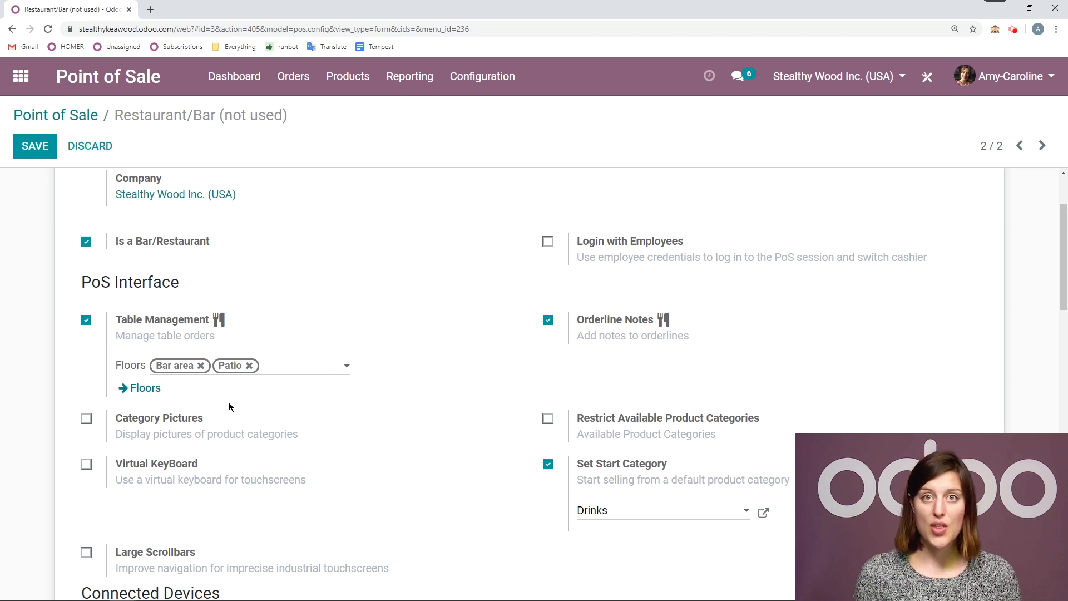
left_click(144, 389)
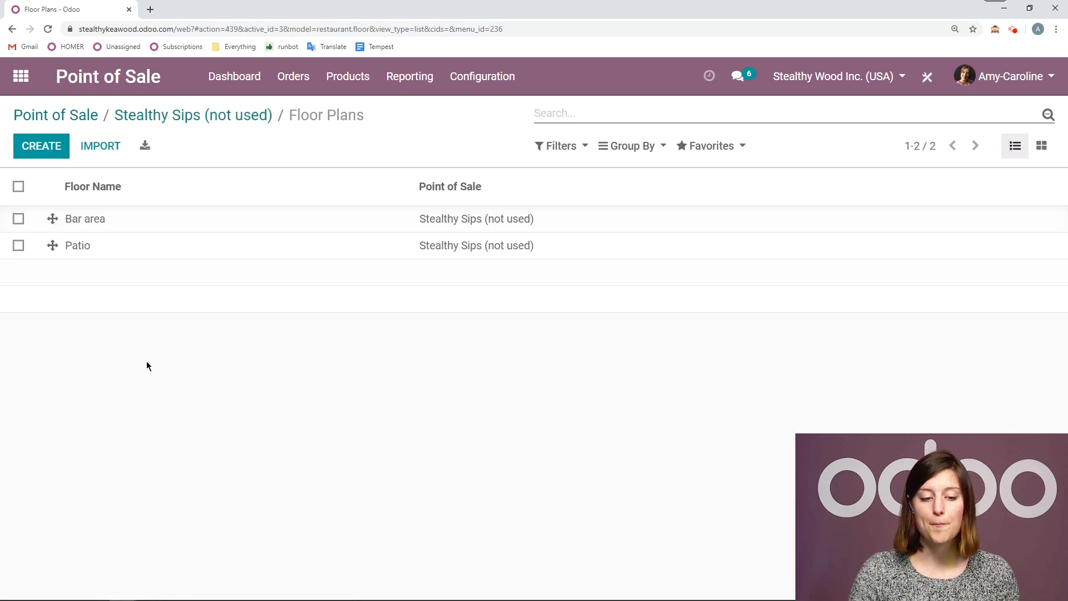
Step: Start a new floor plan named "Sitting area" and show the available choices for its point of sale
left_click(46, 157)
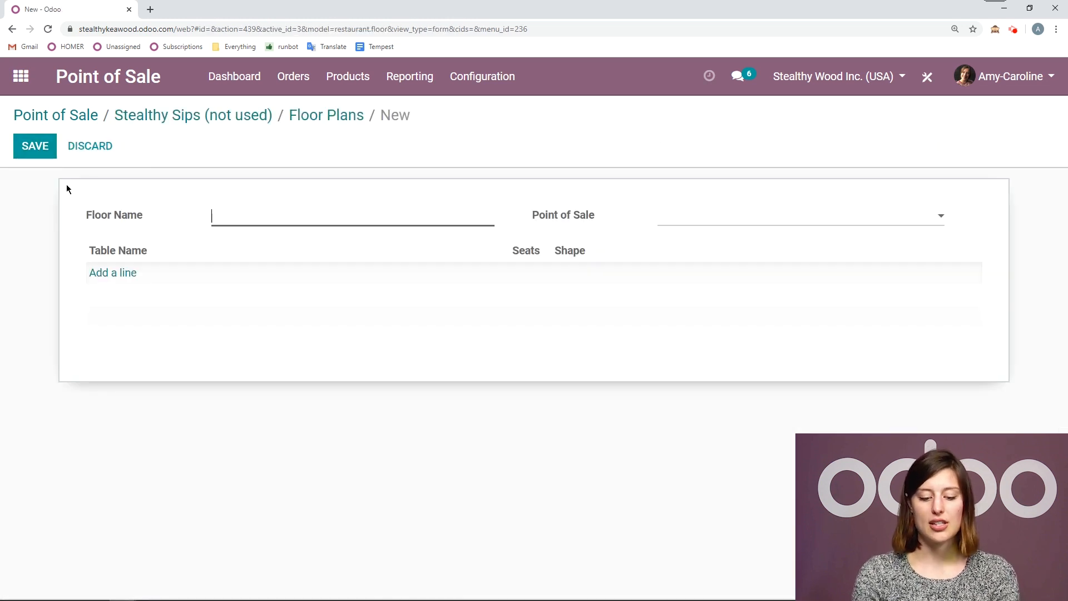
type("Sitting area")
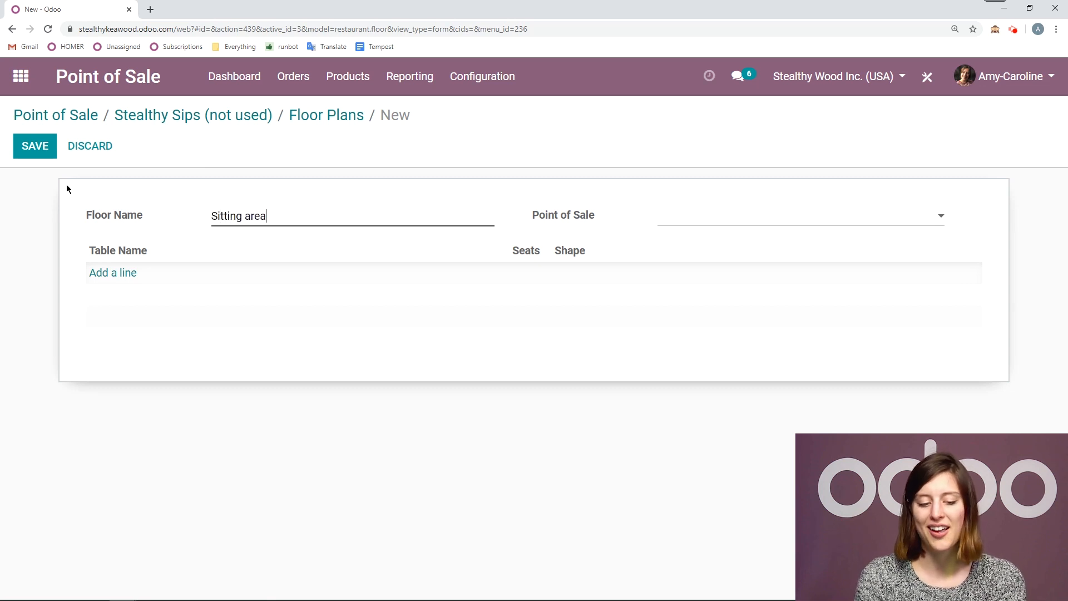
left_click(660, 217)
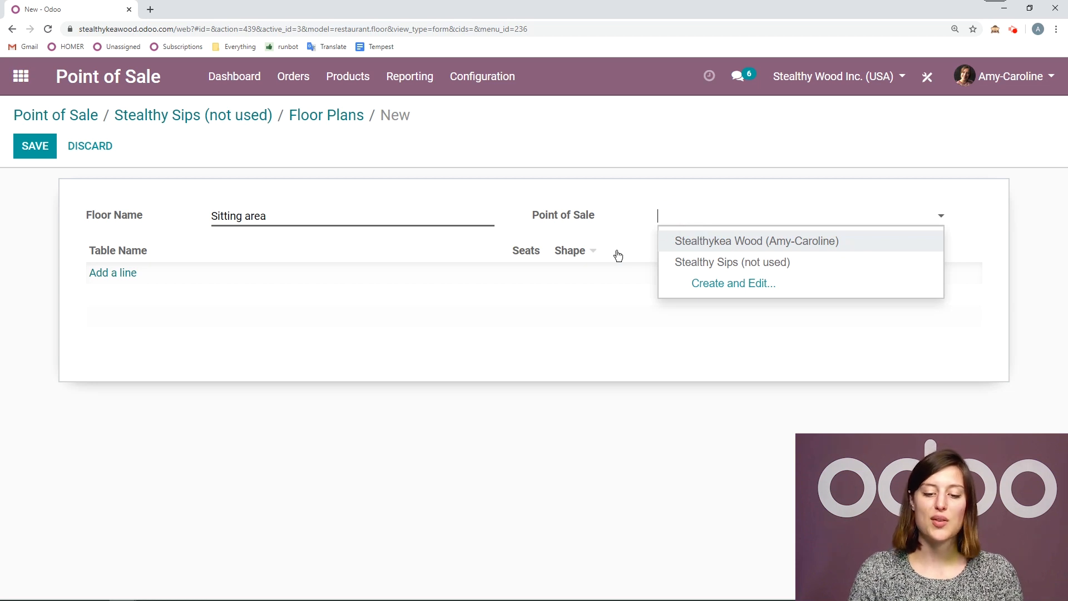
left_click(451, 233)
Step: Add a table named T1 with 8 seats to the Sitting area floor, and discard the new floor plan
left_click(119, 273)
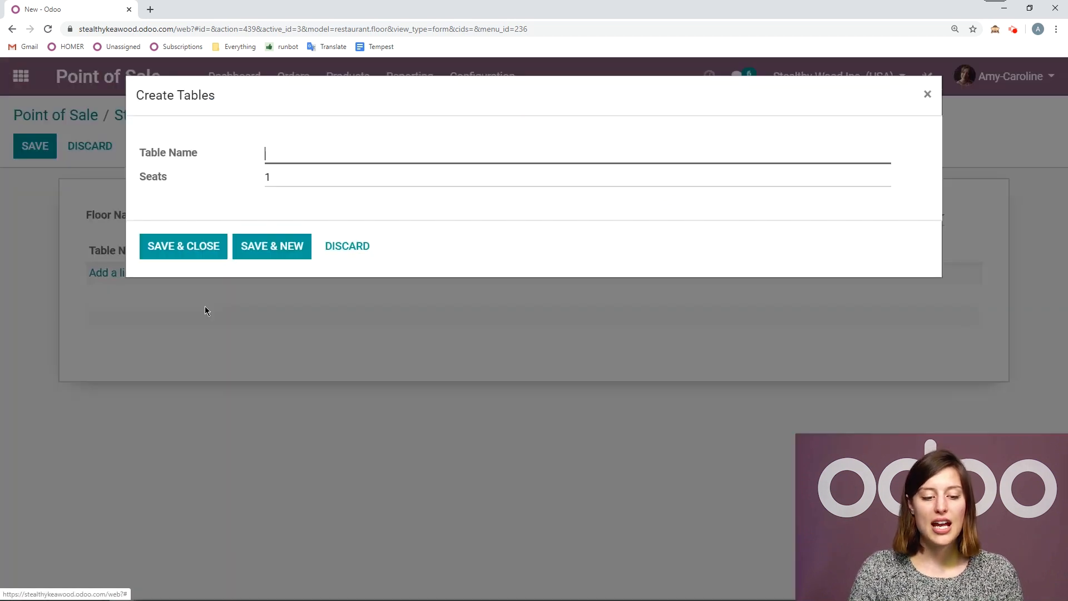
type("T&")
key("BackSpace")
type("1")
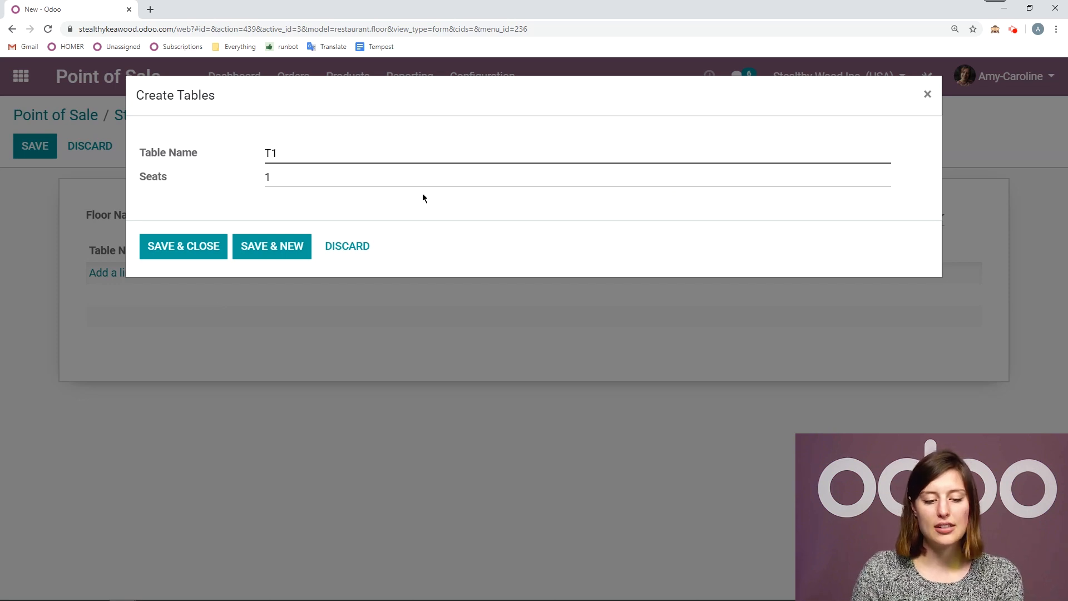
key("Tab")
key("BackSpace")
type("8")
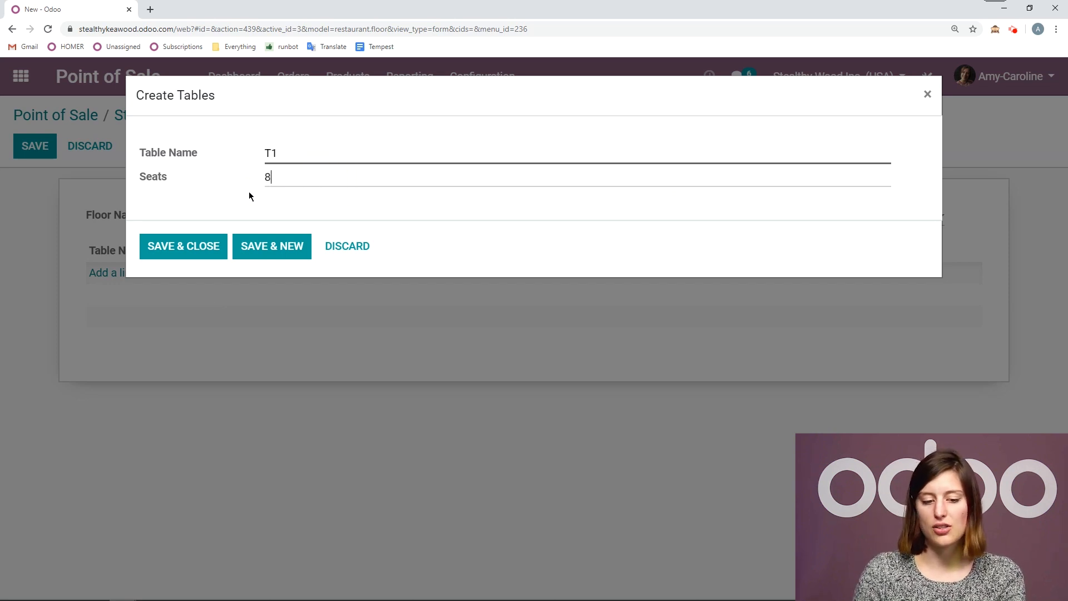
left_click(213, 245)
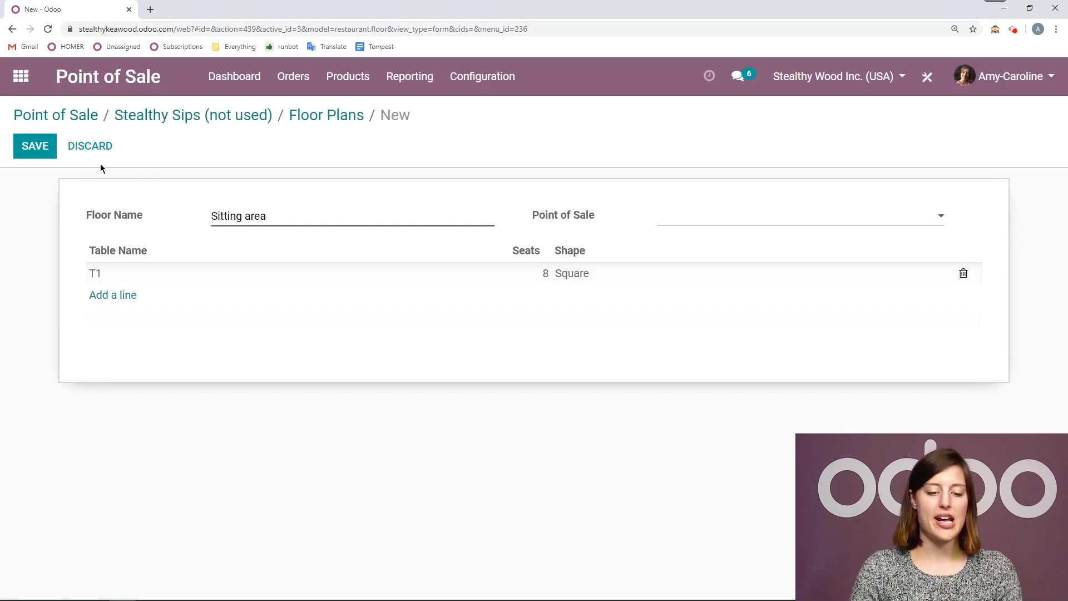
left_click(103, 146)
left_click(289, 185)
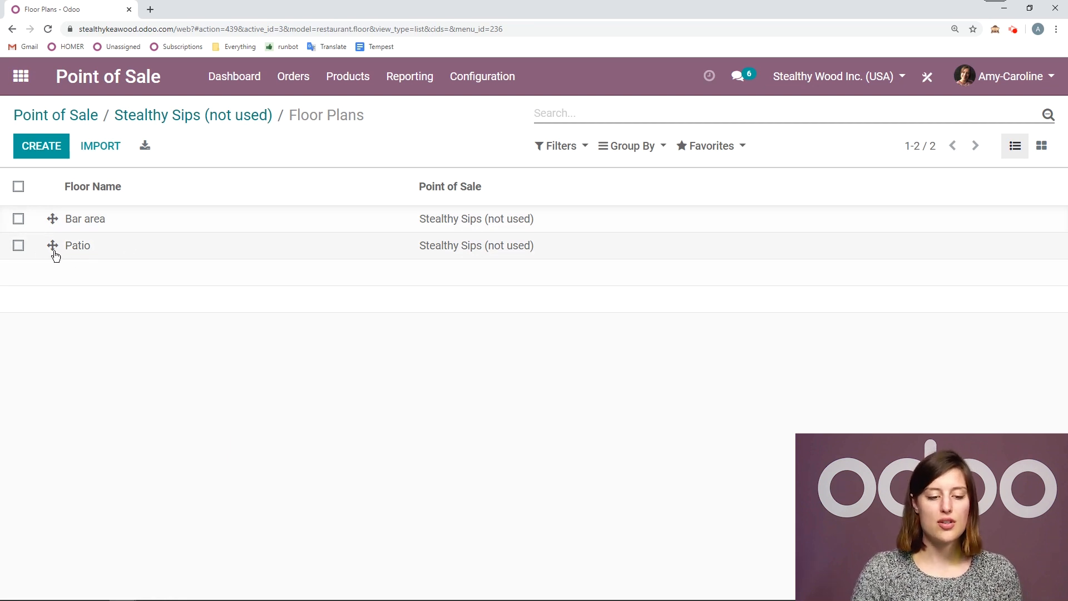
Step: Try reordering the Patio floor in the floor plans list, and return to the Stealthy Sips settings in edit mode
mouse_move(53, 245)
left_mouse_down()
mouse_move(61, 214)
mouse_move(48, 217)
mouse_move(48, 245)
left_mouse_up()
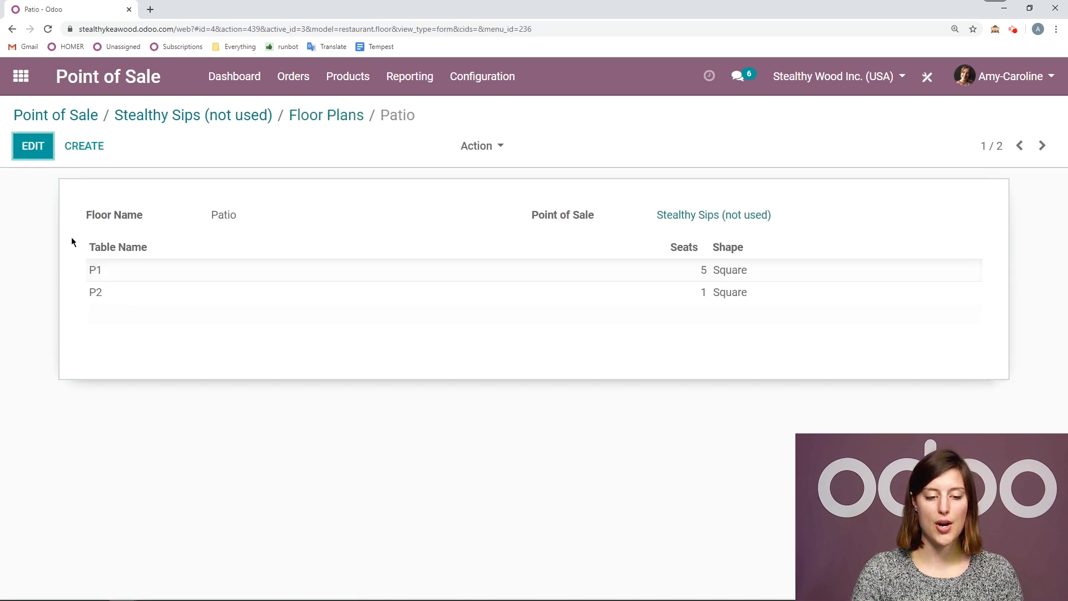
left_click(320, 115)
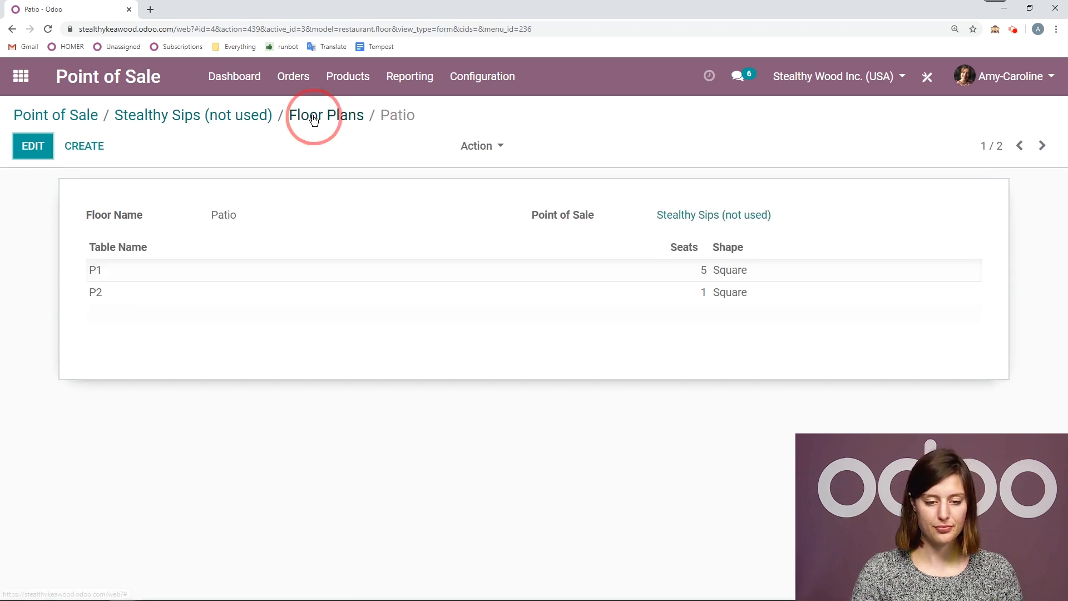
left_click(218, 123)
left_click(34, 145)
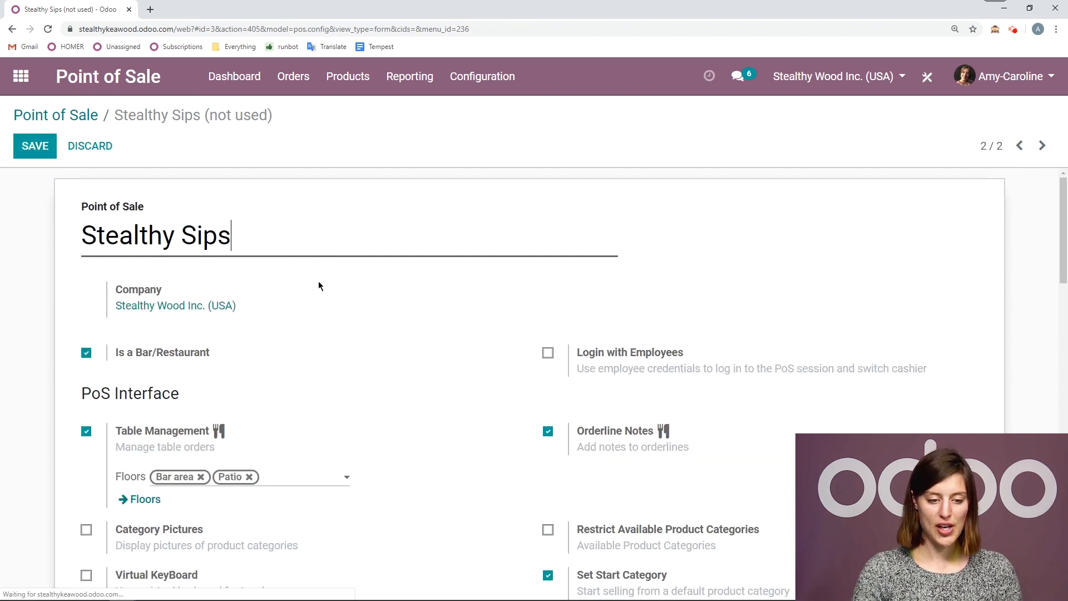
Step: Remove the Patio floor from the Table Management floors and add it back
scroll(409, 317, "down", 1)
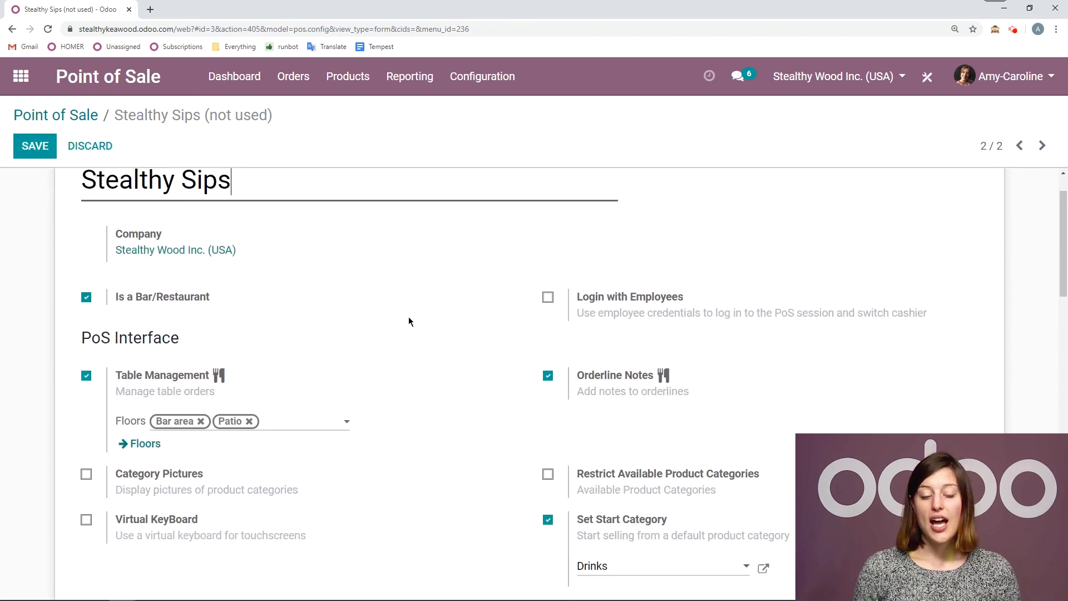
scroll(401, 318, "down", 1)
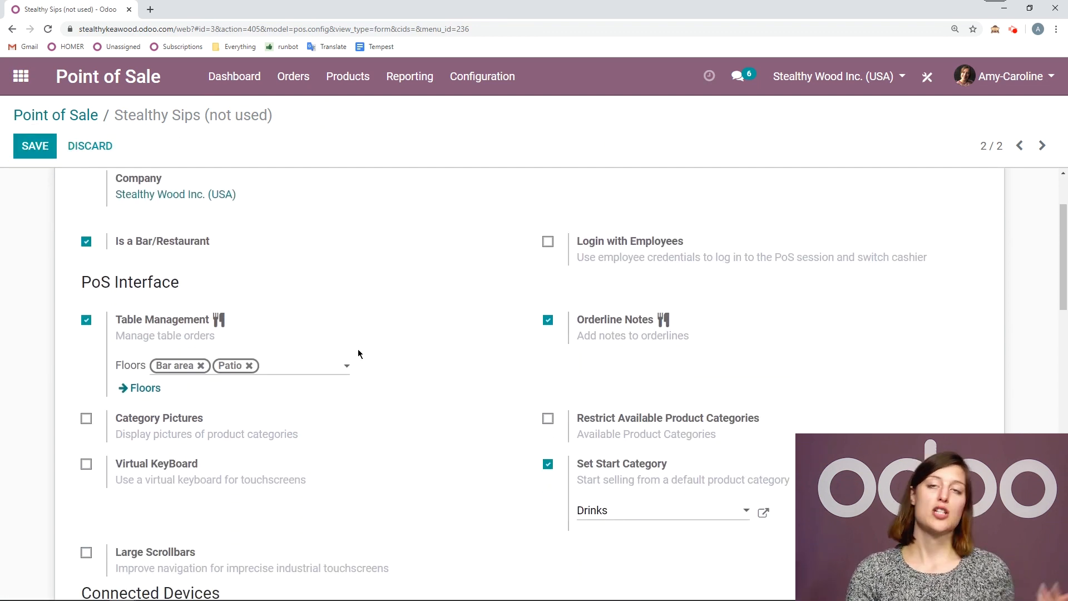
scroll(328, 338, "down", 2)
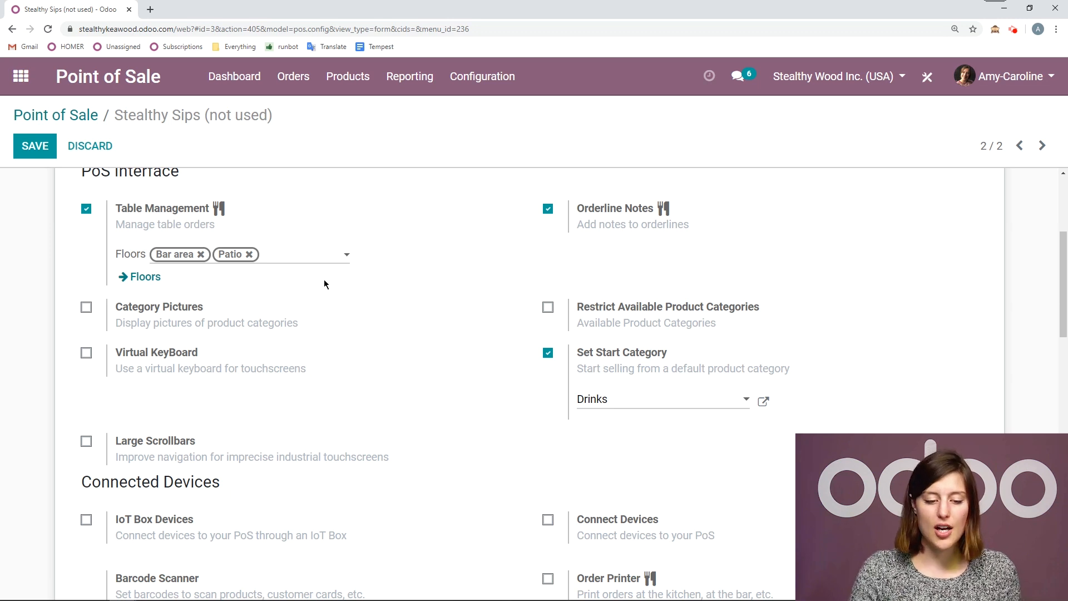
left_click(249, 254)
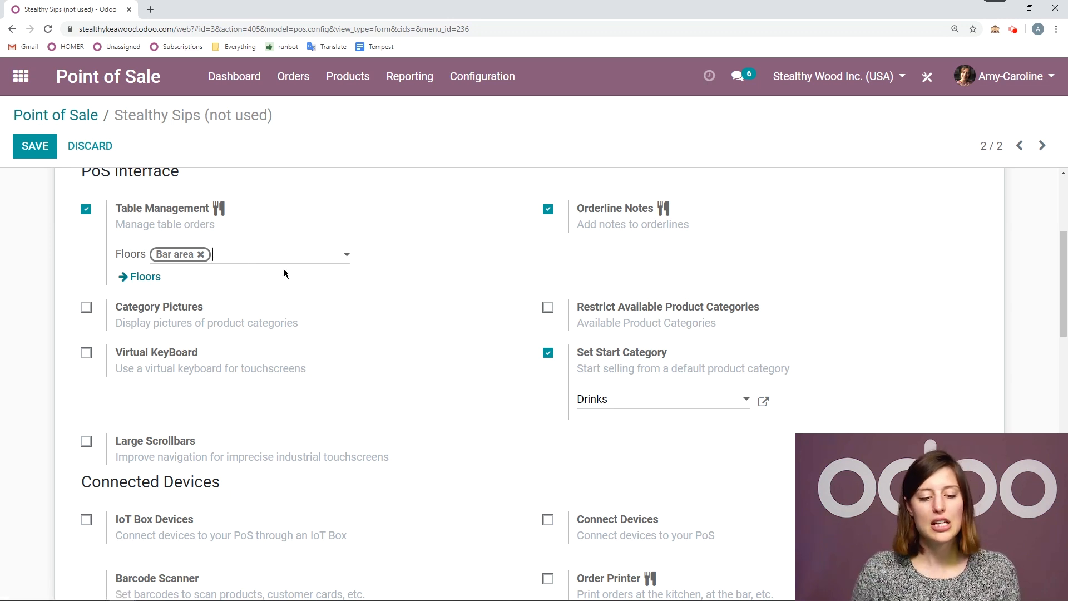
scroll(284, 273, "up", 2)
left_click(256, 367)
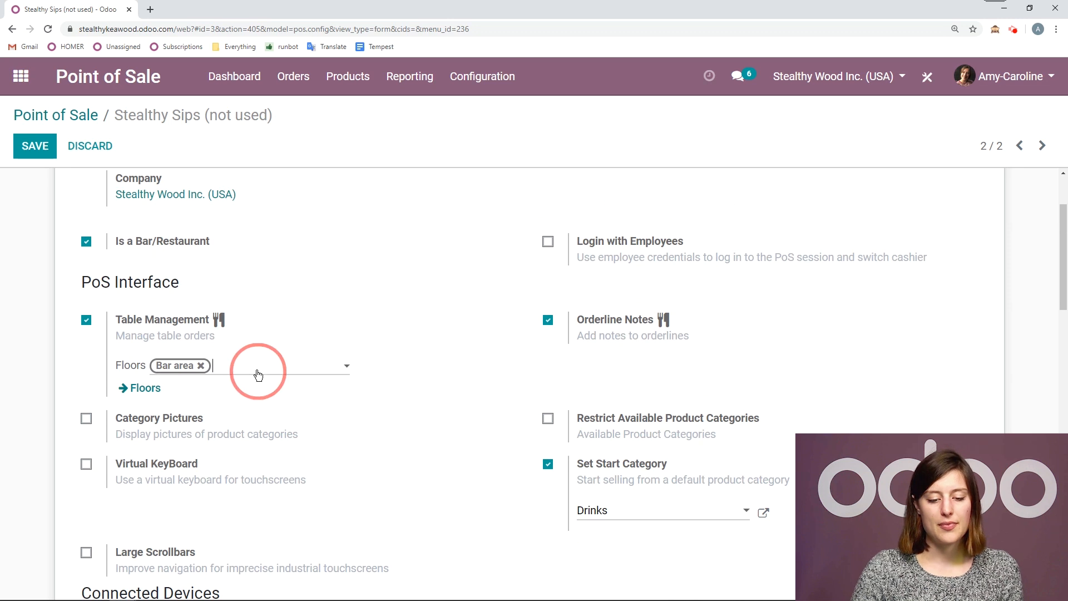
left_click(264, 393)
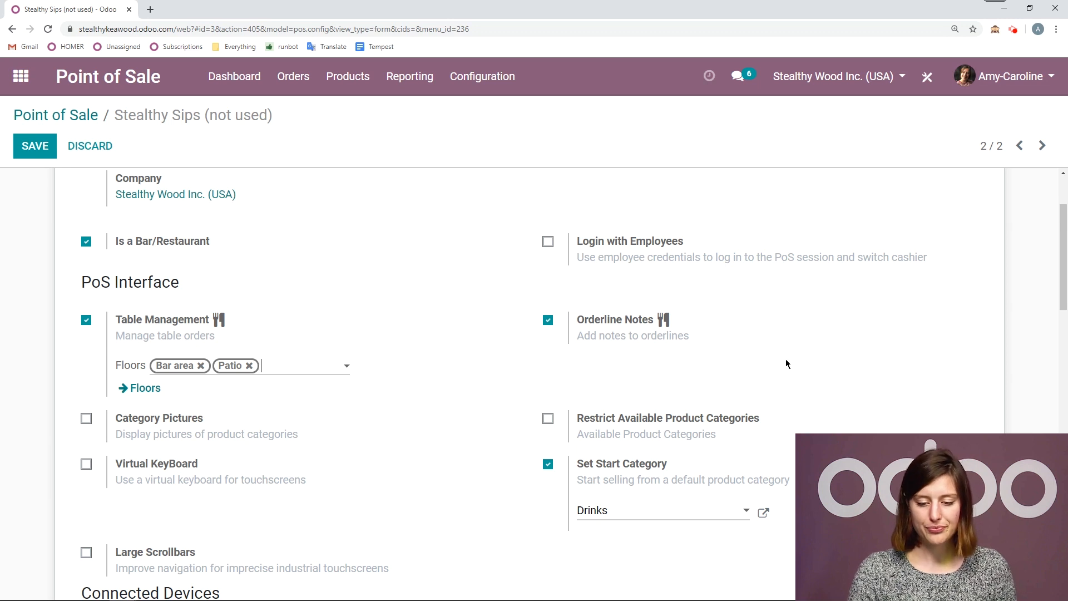
Step: Review the remaining Stealthy Sips settings, including order printing and bill printing and splitting, and save the configuration
scroll(784, 364, "down", 2)
scroll(566, 367, "down", 10)
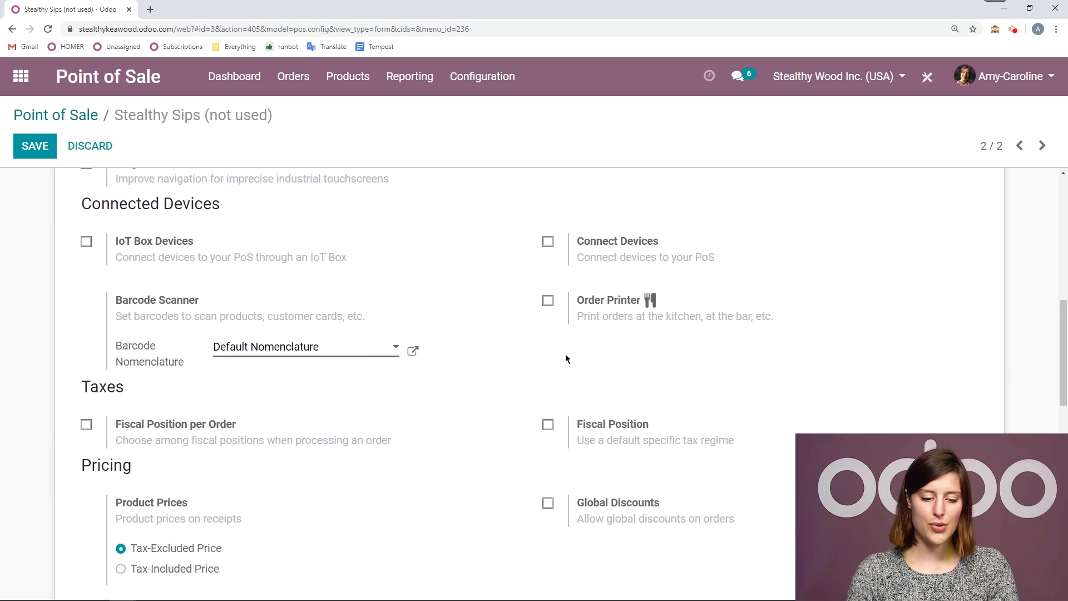
scroll(565, 353, "down", 7)
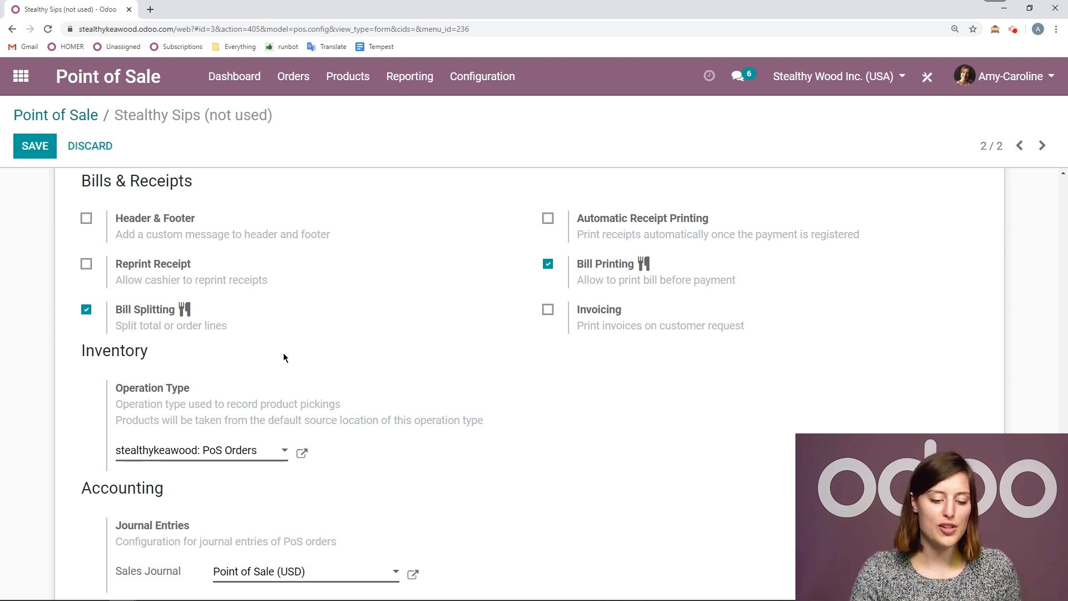
scroll(338, 360, "down", 1)
scroll(338, 361, "up", 7)
left_click(22, 151)
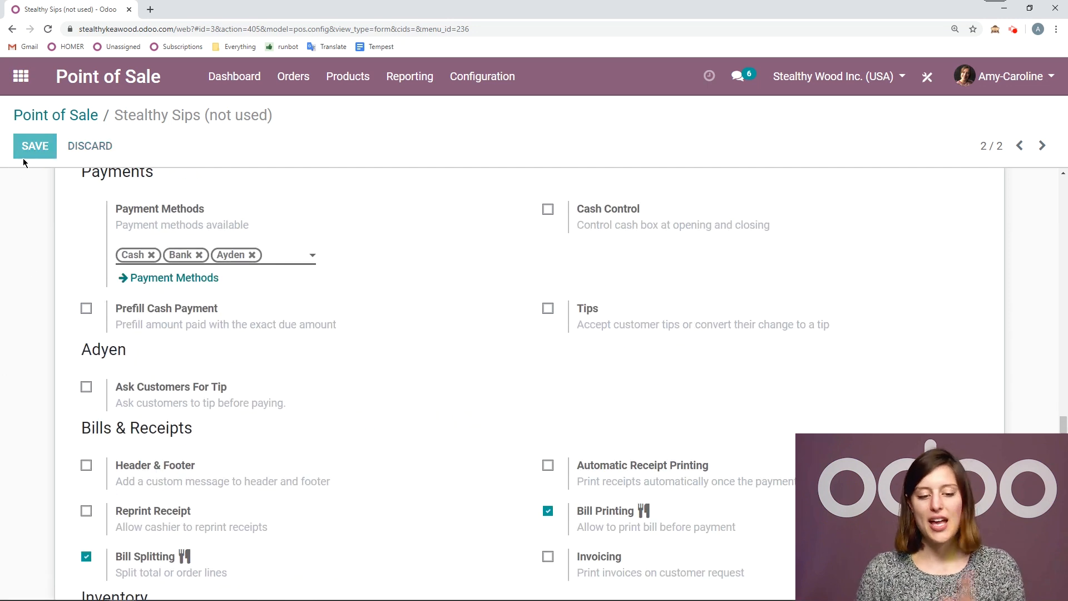
Step: Start a new Stealthy Sips session from the dashboard and compare the Patio and Bar area floors, ending on Bar area
left_click(232, 78)
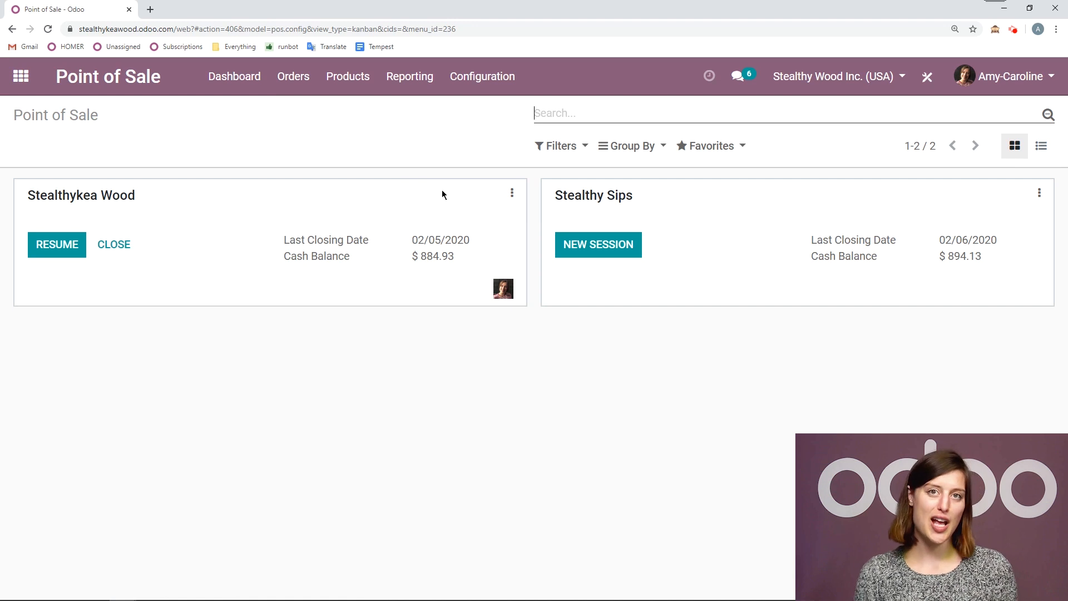
left_click(612, 250)
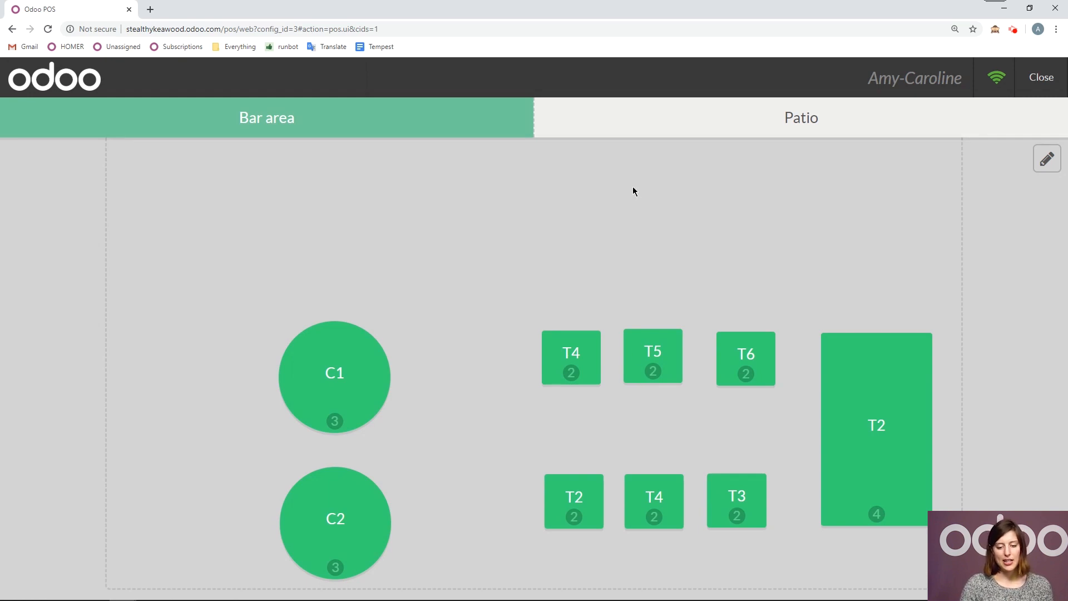
left_click(684, 135)
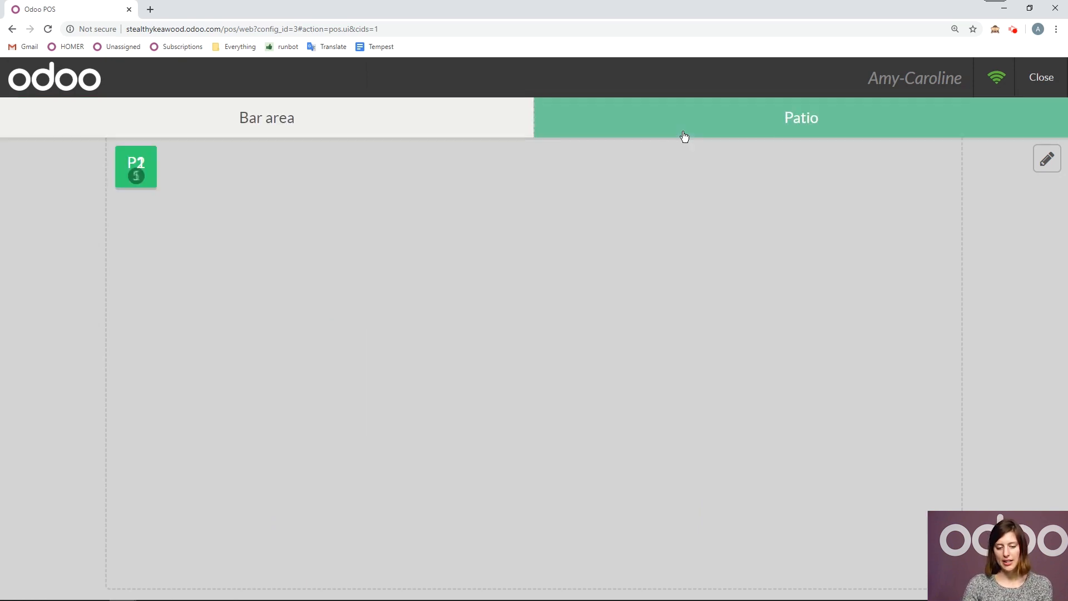
left_click(307, 122)
left_click(561, 126)
left_click(336, 138)
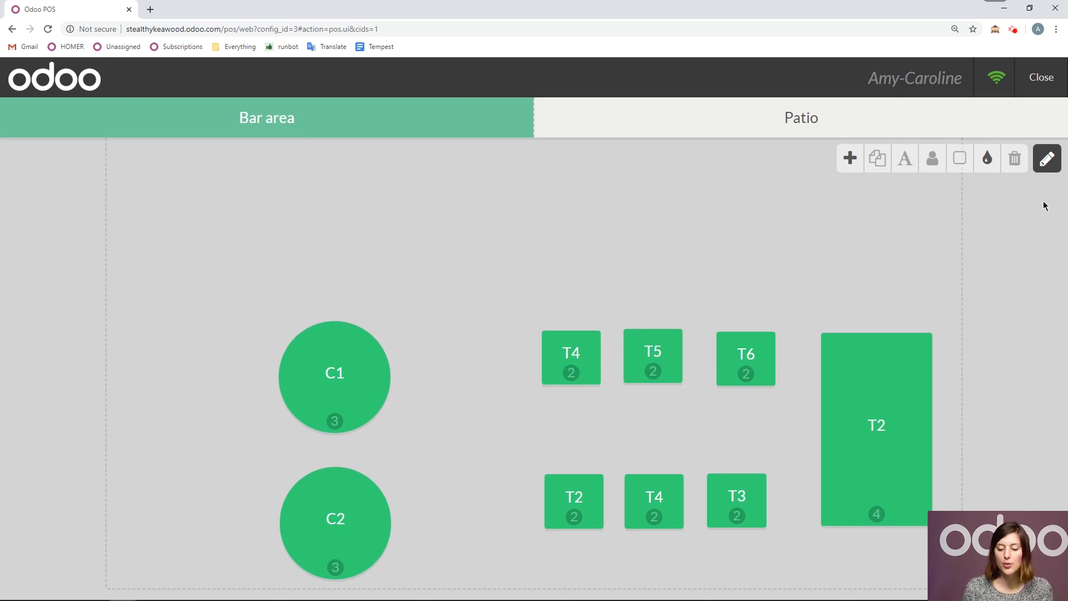
Step: Change round table C1 in the Bar area to a square shape and resize it into a wide, low rectangle
left_click(746, 352)
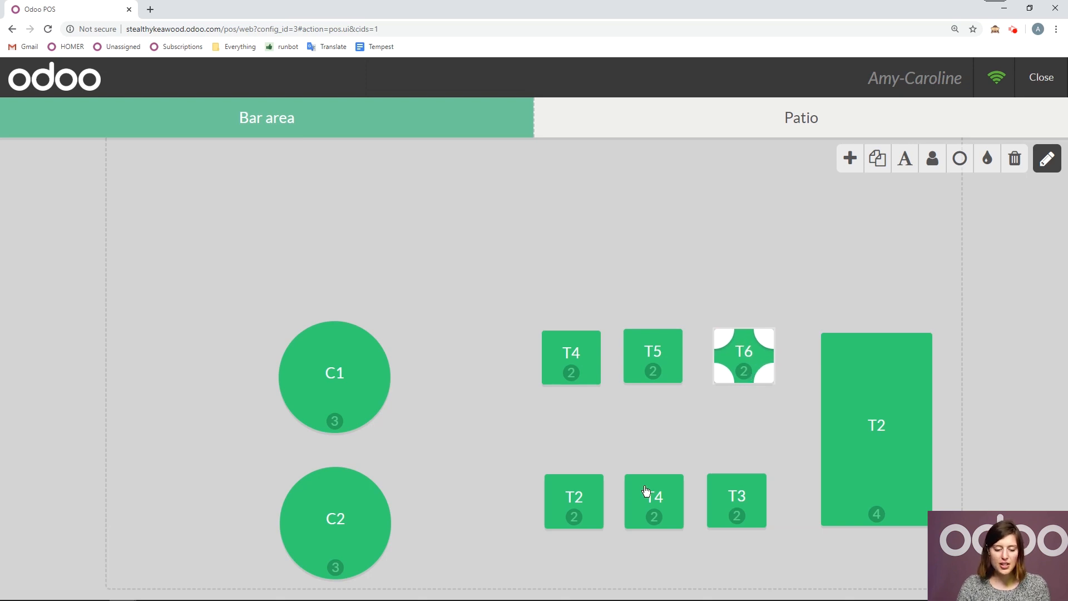
left_click(350, 397)
left_click(377, 505)
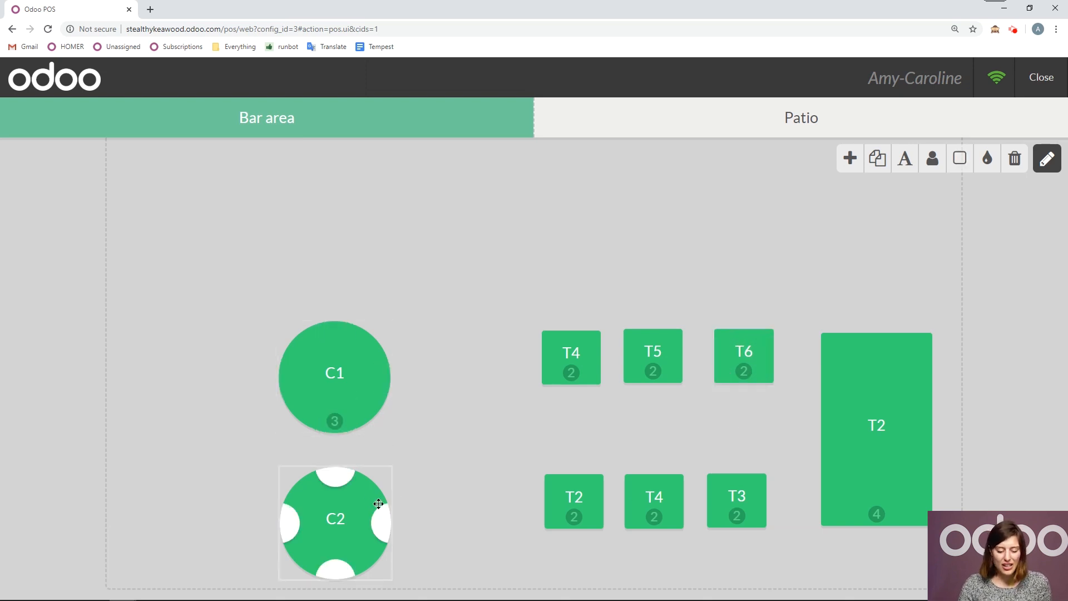
left_click(349, 391)
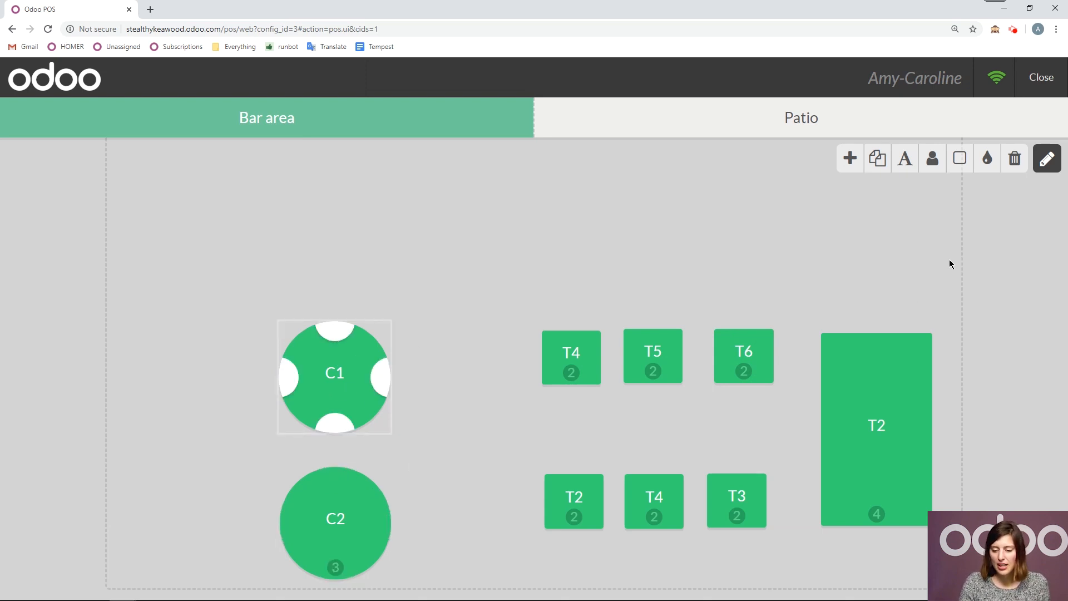
left_click(960, 160)
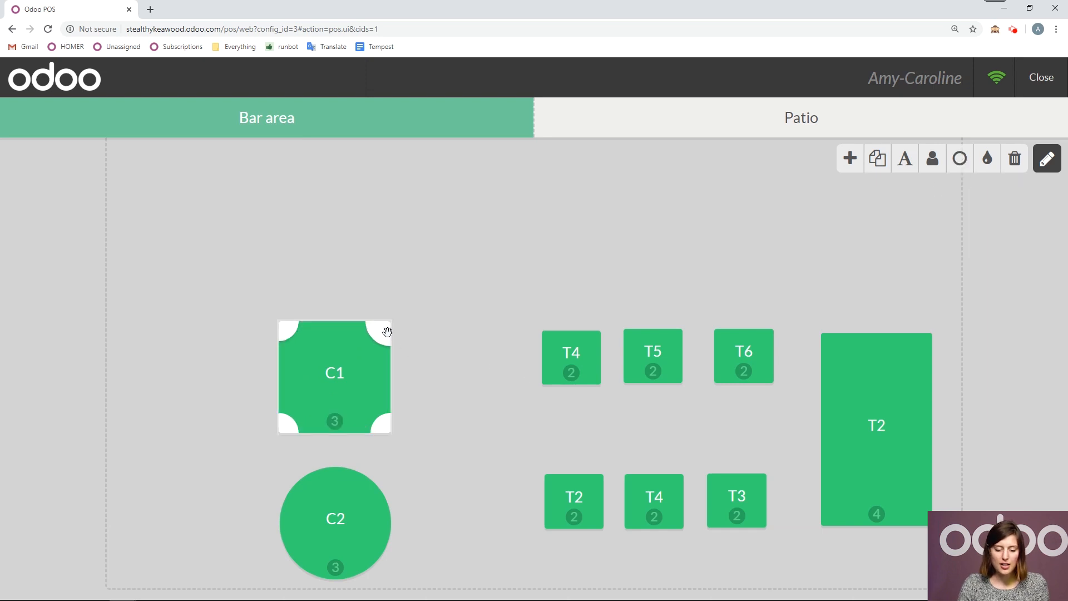
left_click(386, 376)
left_click(383, 333)
left_click_drag(381, 332, 391, 395)
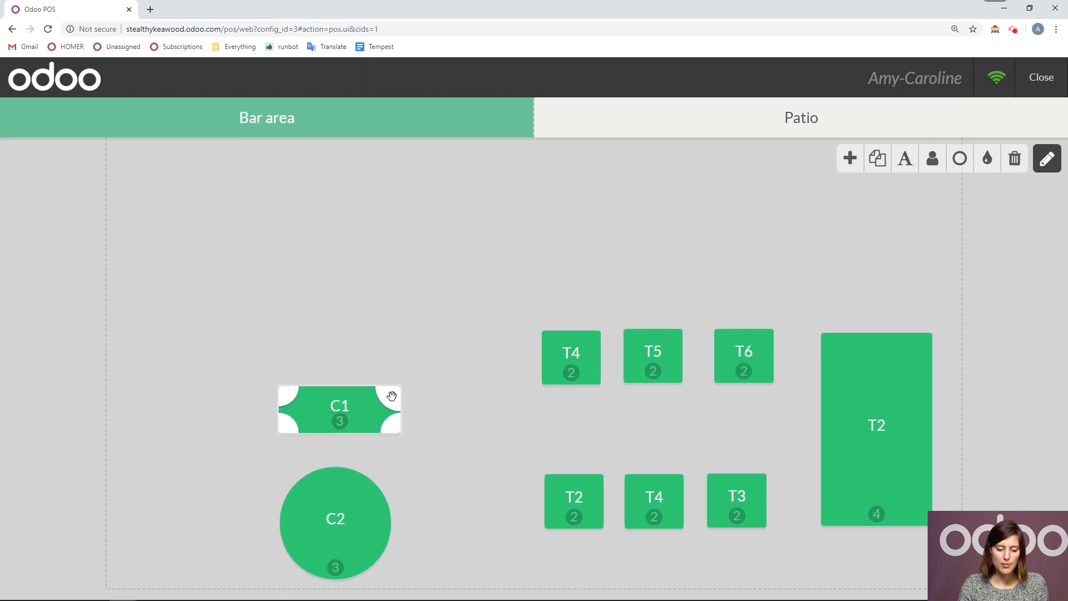
Step: Change round table C2 to a square shape and flatten it into a wide rectangle similar to C1
left_click(356, 507)
left_click(959, 161)
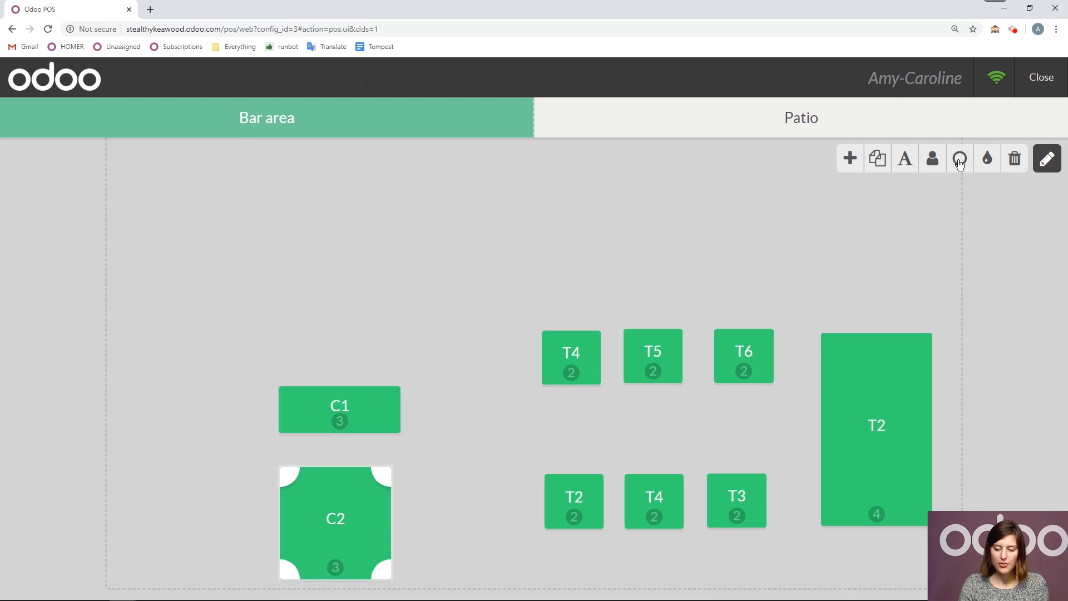
left_click(377, 477)
left_click(377, 477)
left_click_drag(376, 477, 356, 526)
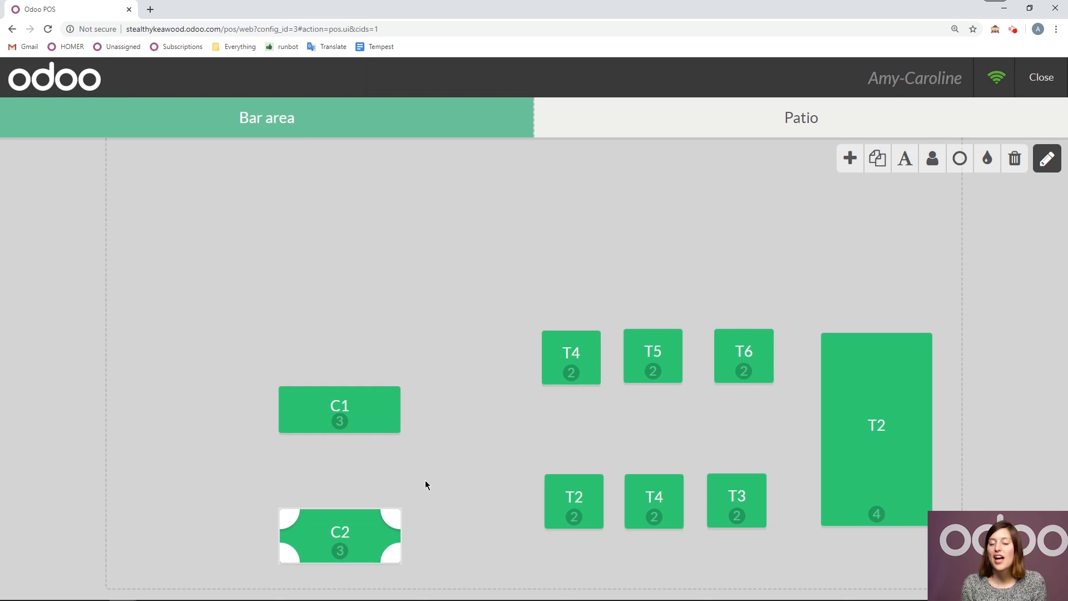
Step: Rename table C1 as Couch1
left_click(360, 420)
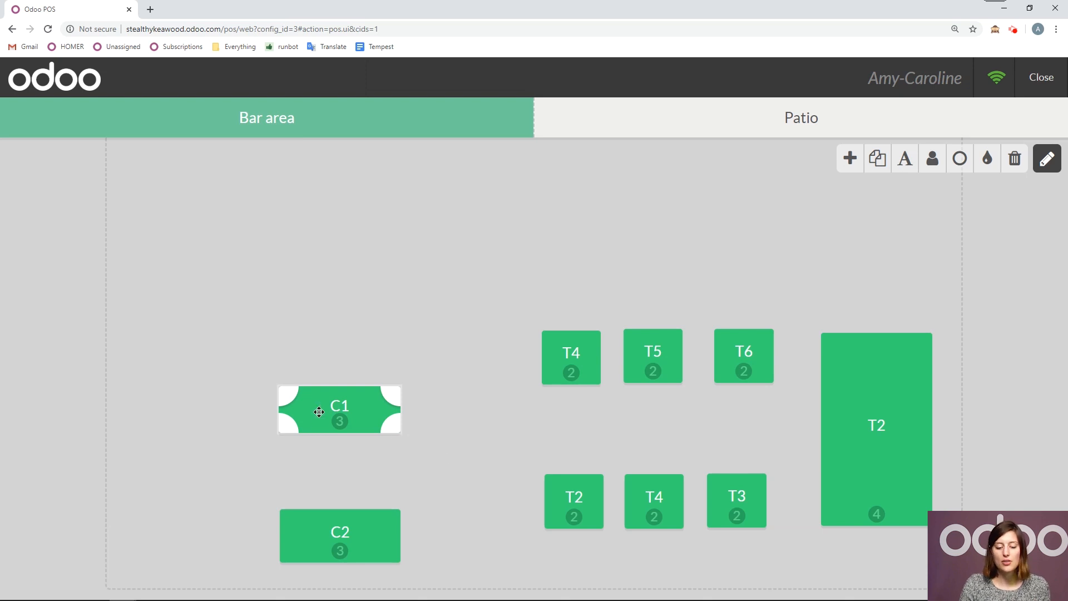
left_click(905, 160)
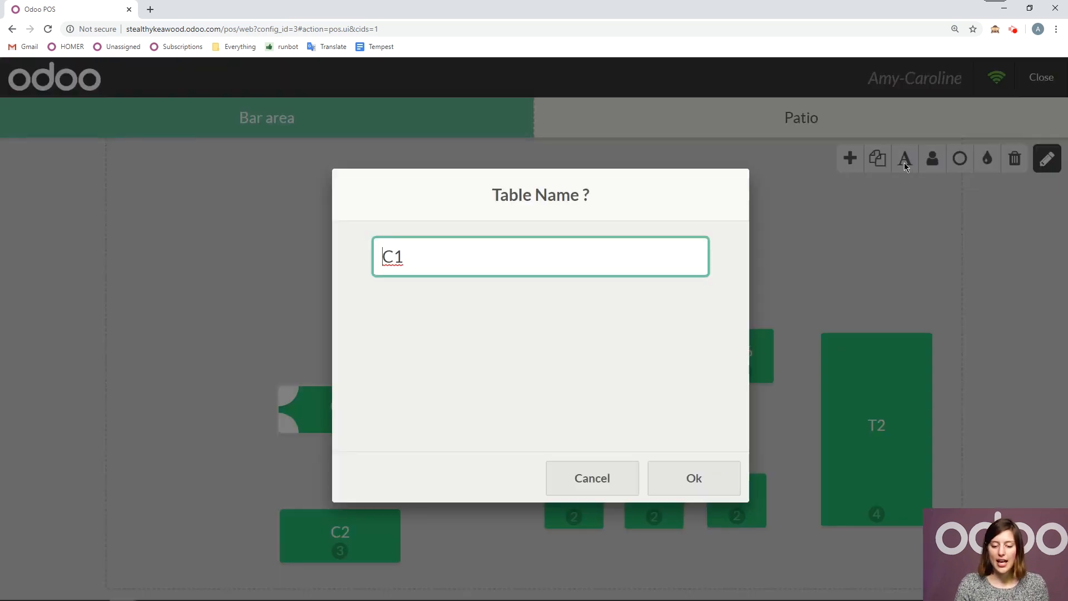
type("ouch")
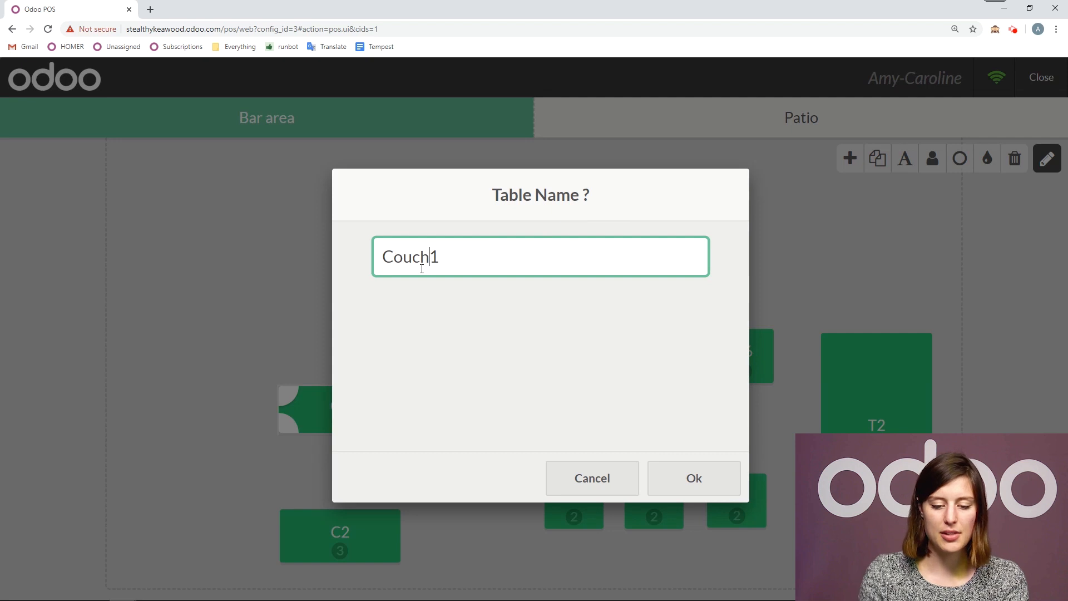
left_click(695, 479)
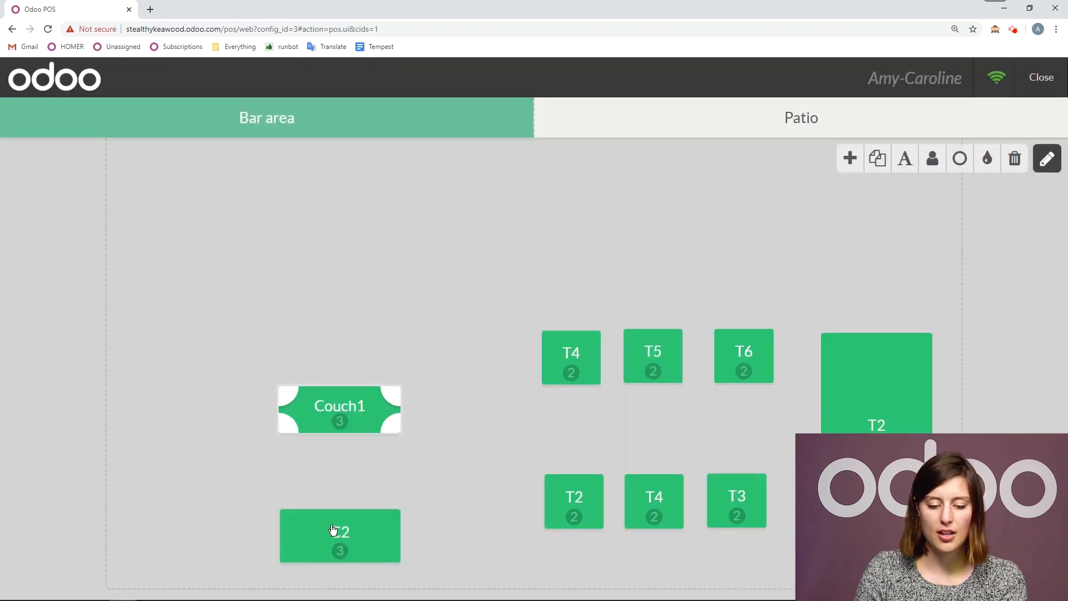
Step: Rename table C2 as Couch2
left_click(361, 538)
left_click(907, 167)
left_click(395, 259)
type("ouch2")
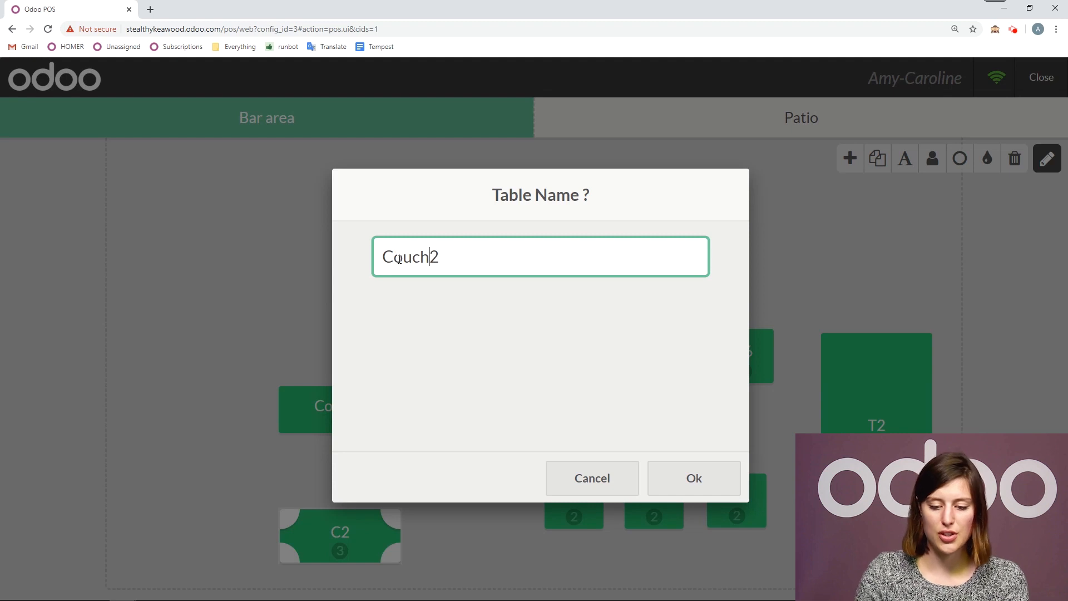
left_click(705, 480)
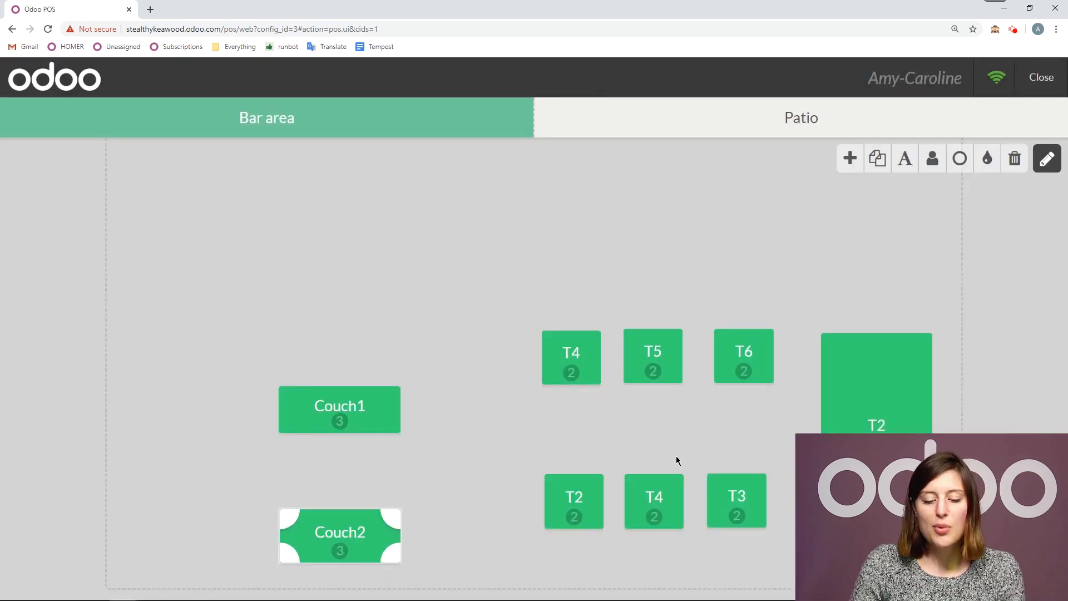
Step: Set the number of seats to 2 for both Couch1 and Couch2
left_click(369, 415)
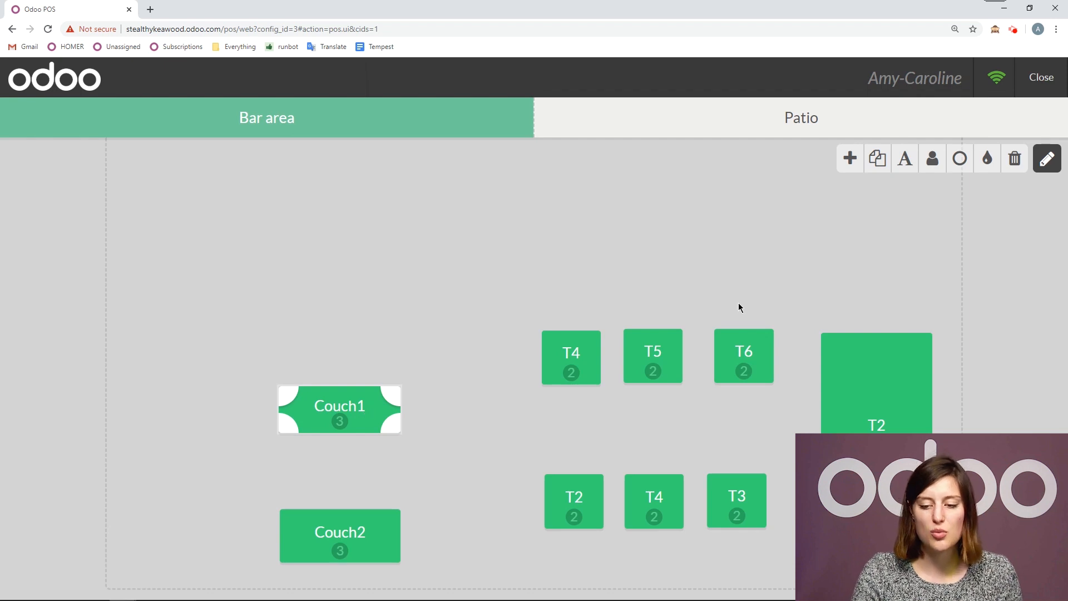
left_click(934, 158)
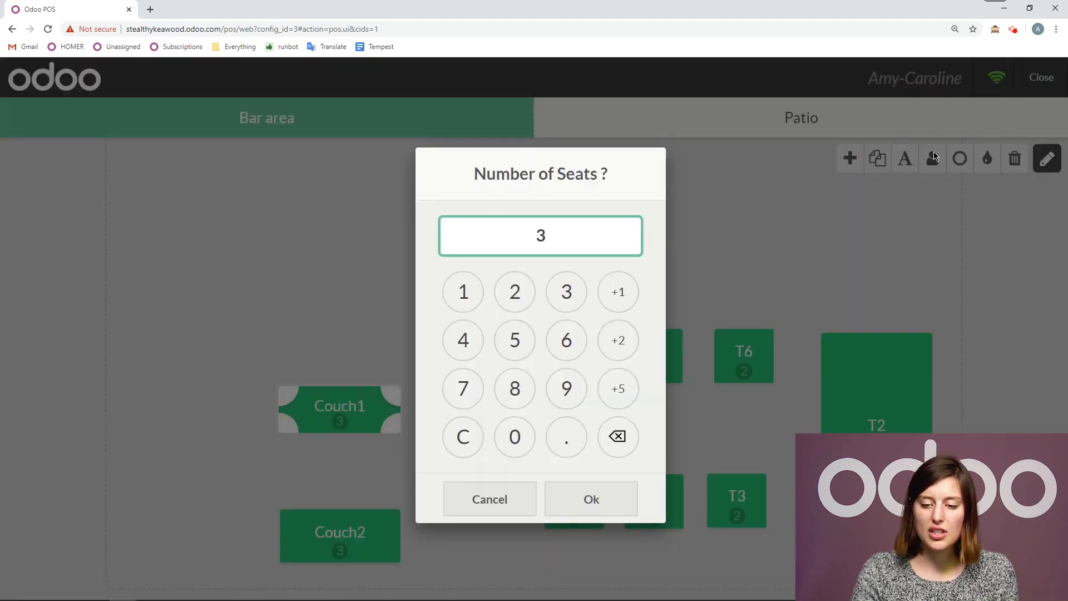
left_click(517, 307)
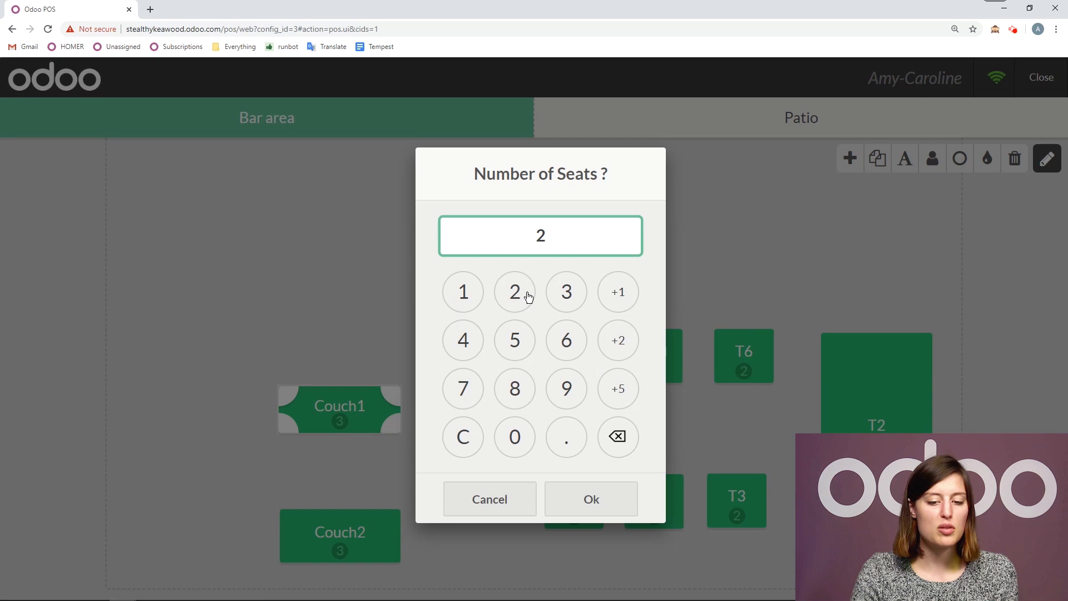
left_click(612, 500)
left_click(345, 542)
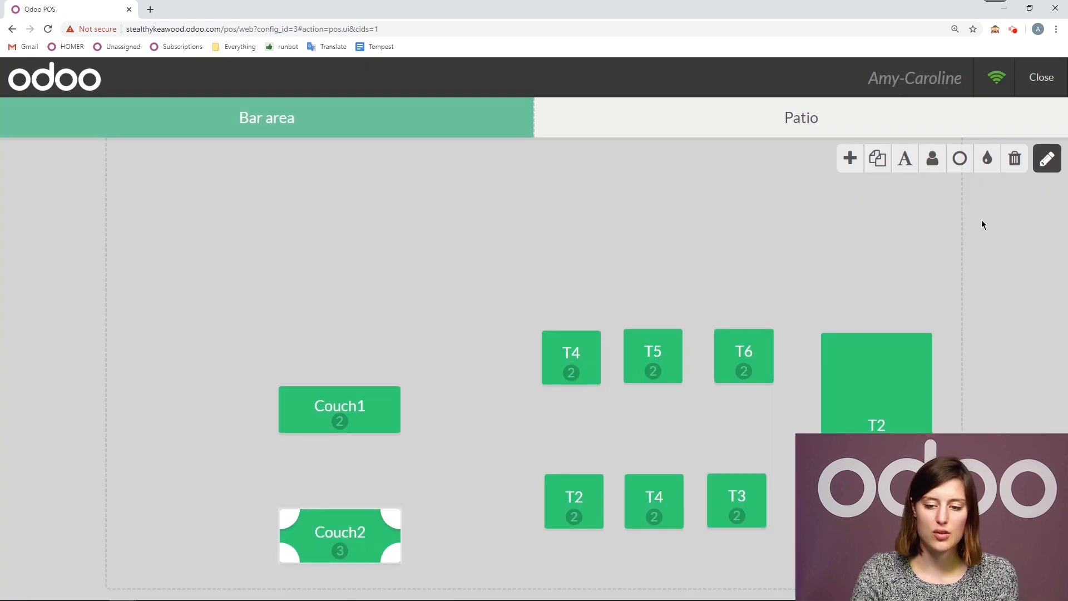
left_click(932, 160)
left_click(517, 297)
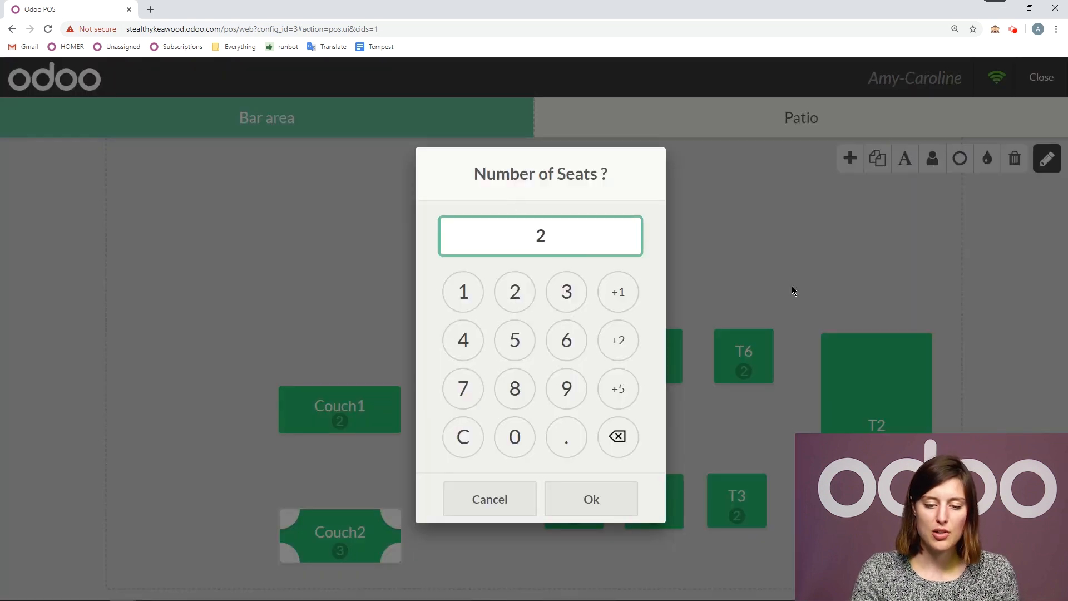
left_click(619, 499)
Step: Move Couch1 and Couch2 slightly up the floor plan, keeping Couch1 above Couch2
left_click(371, 401)
left_click_drag(370, 401, 374, 359)
left_click_drag(345, 536, 372, 485)
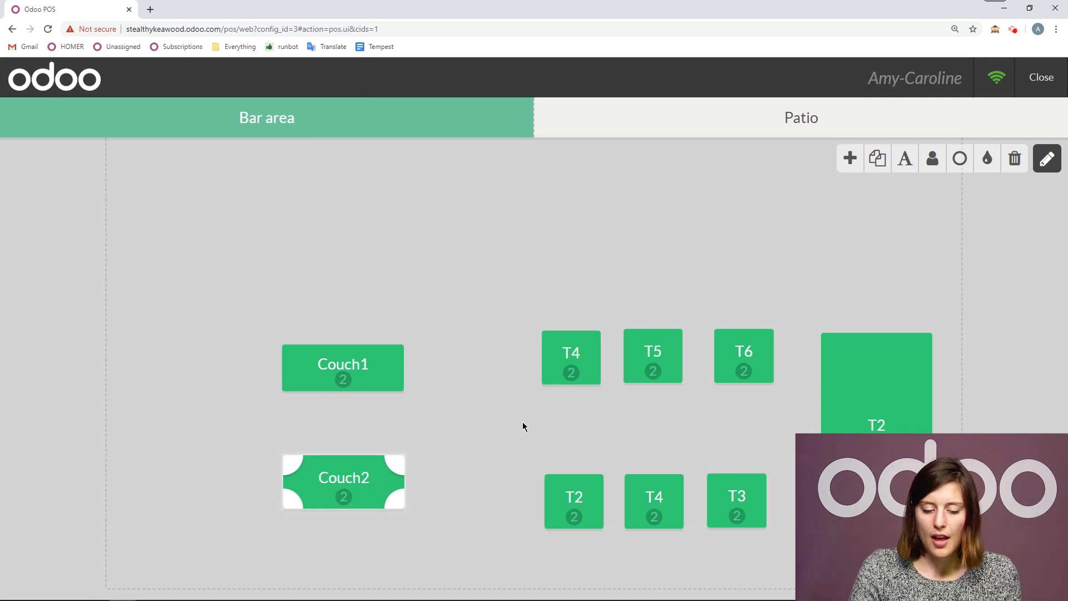
Step: Colour the Couch1 and Couch2 tables red and deselect them
left_click(365, 380)
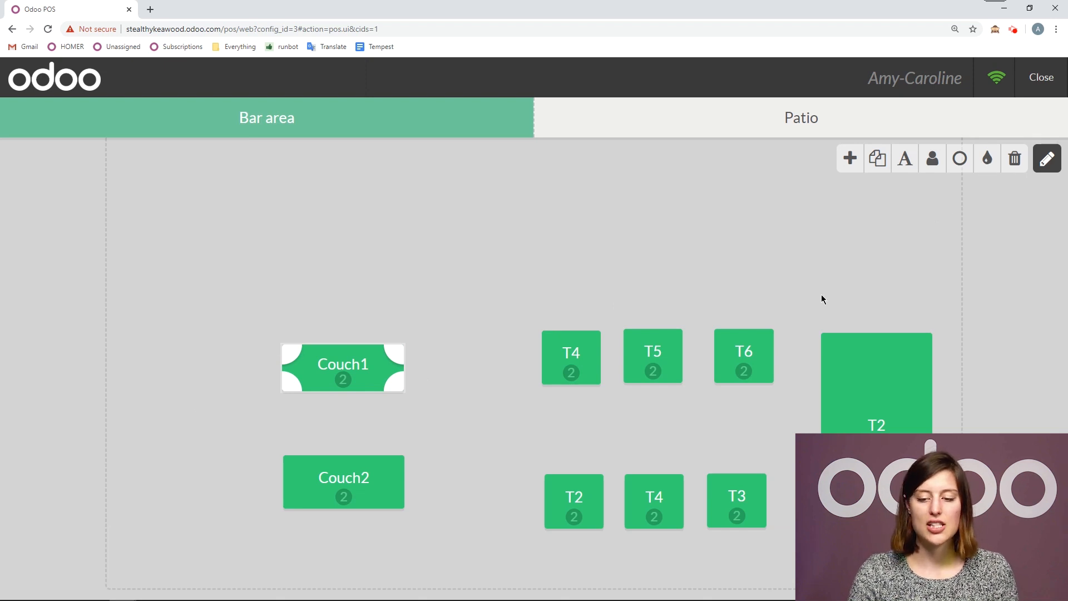
left_click(987, 162)
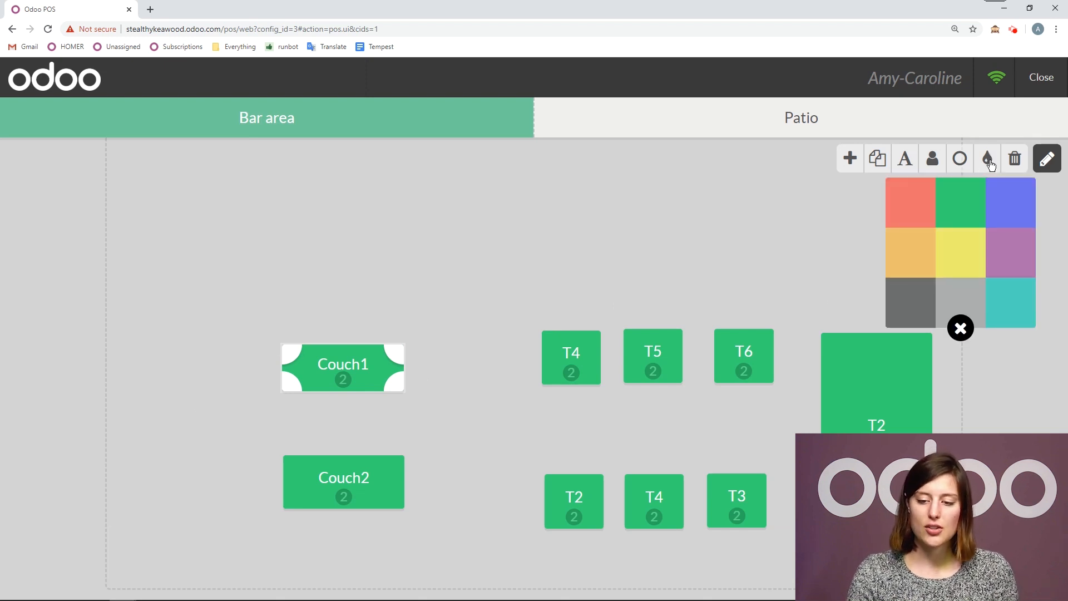
left_click(926, 201)
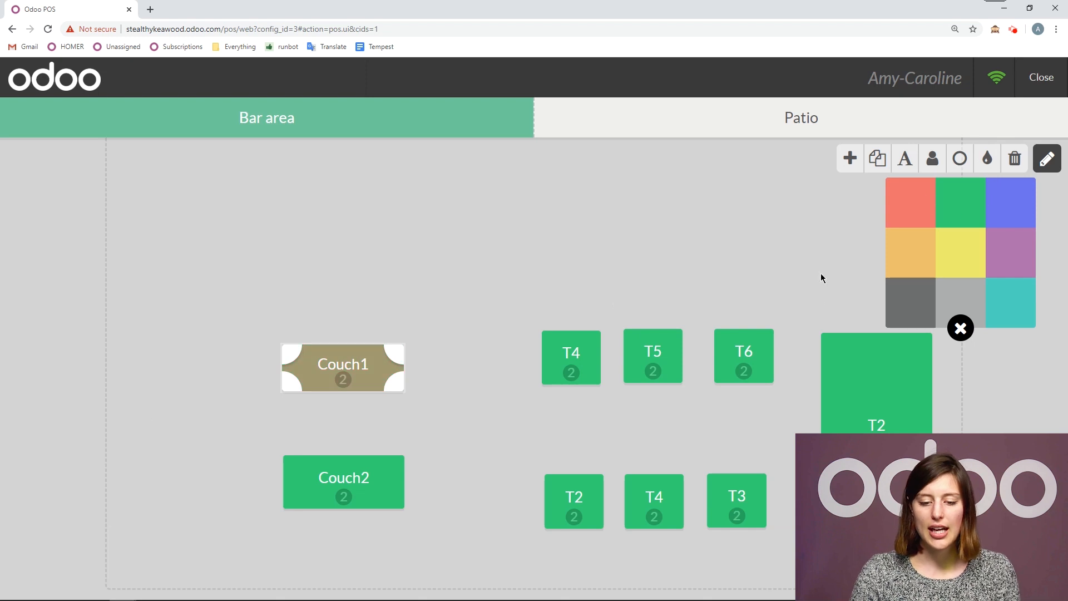
left_click(364, 479)
left_click(984, 161)
left_click(897, 200)
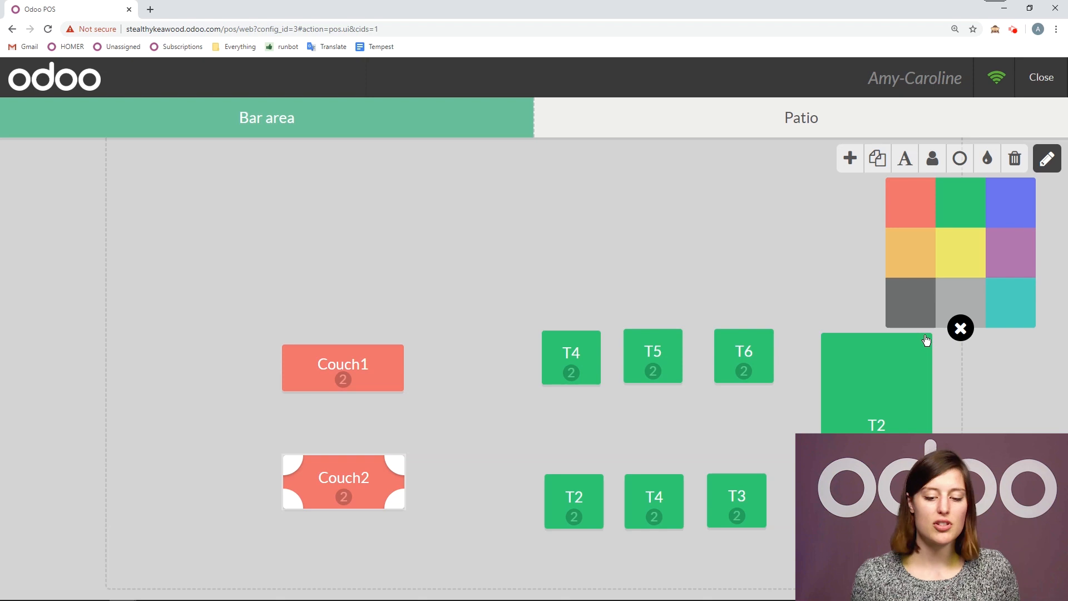
left_click(812, 255)
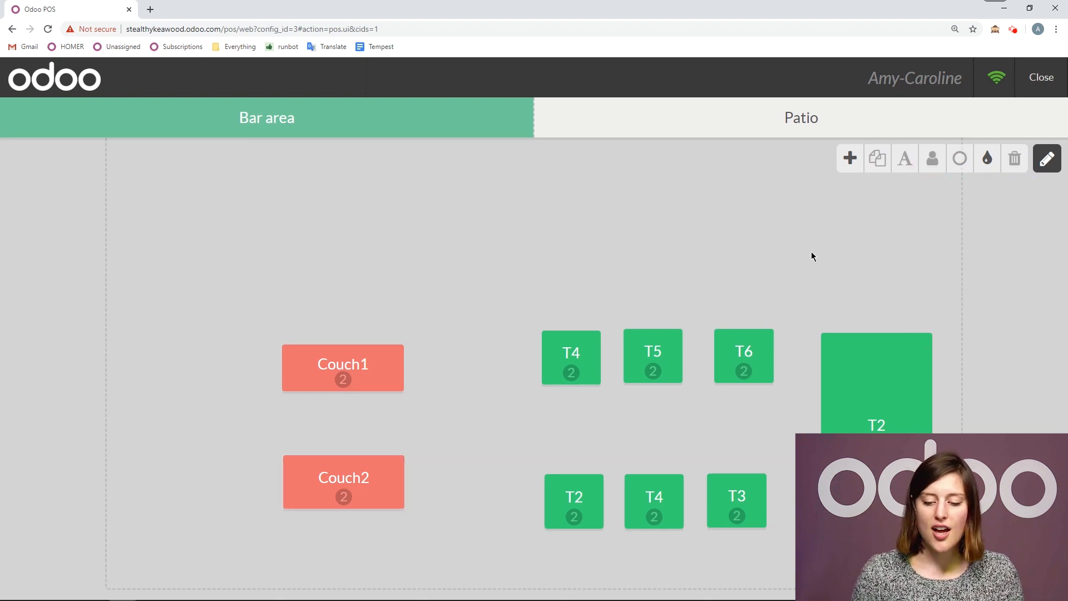
left_click(354, 361)
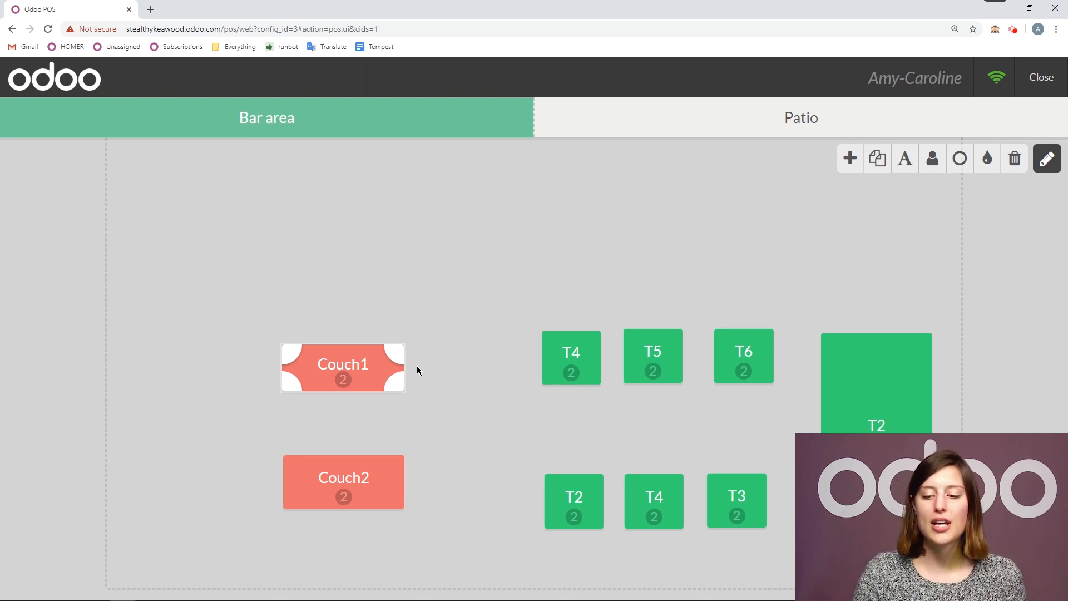
left_click(604, 271)
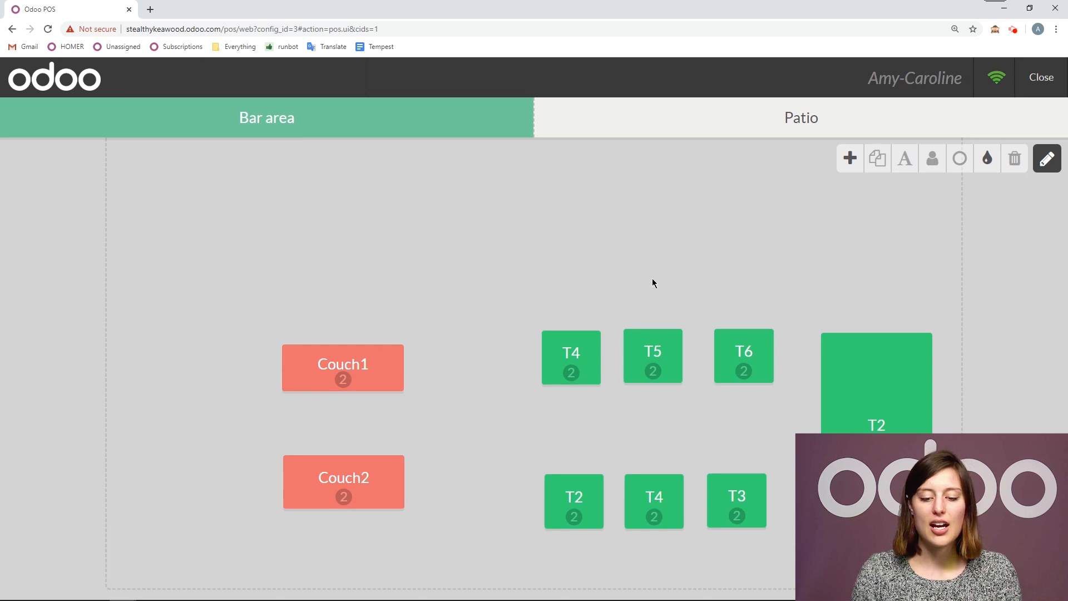
Step: Add a new table and stretch it into a long, narrow rectangle along the upper edge of the Bar area floor
left_click(849, 161)
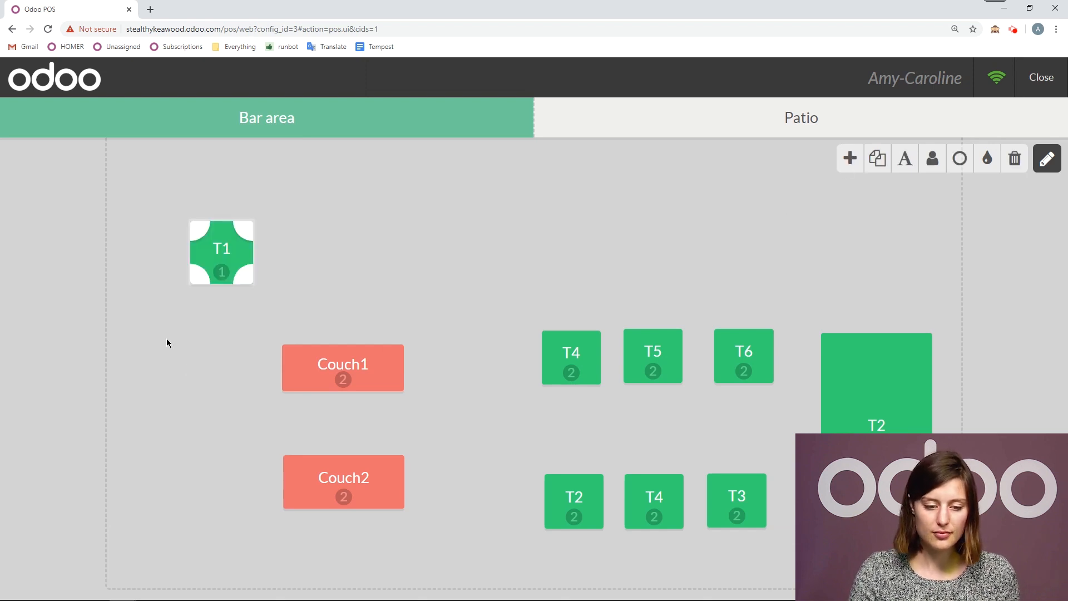
left_click_drag(246, 233, 852, 163)
left_click_drag(850, 282, 882, 214)
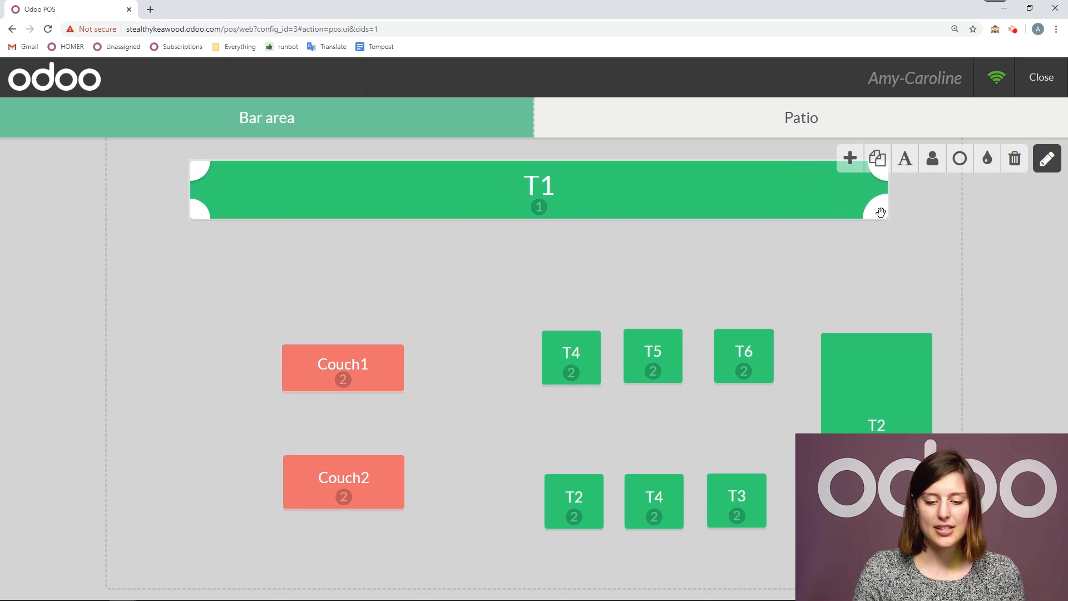
Step: Rename the new long table as Bar
left_click(905, 158)
left_click(500, 263)
key("BackSpace")
key("BackSpace")
type("BAr")
key("BackSpace")
key("BackSpace")
type("ar")
left_click(739, 474)
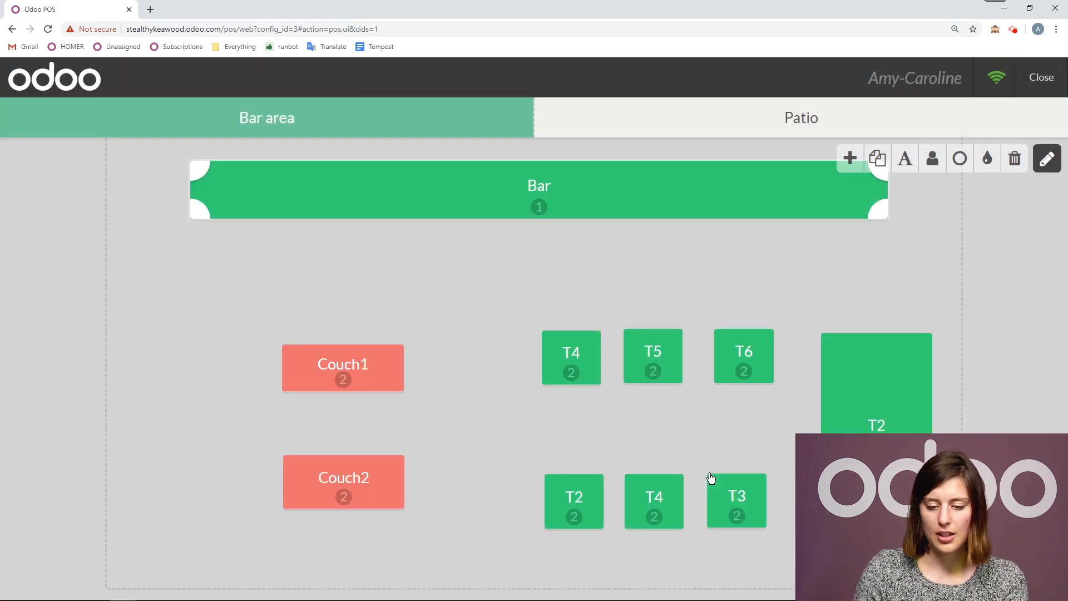
Step: Set the number of seats of the Bar table to 10
left_click(657, 197)
left_click(754, 189)
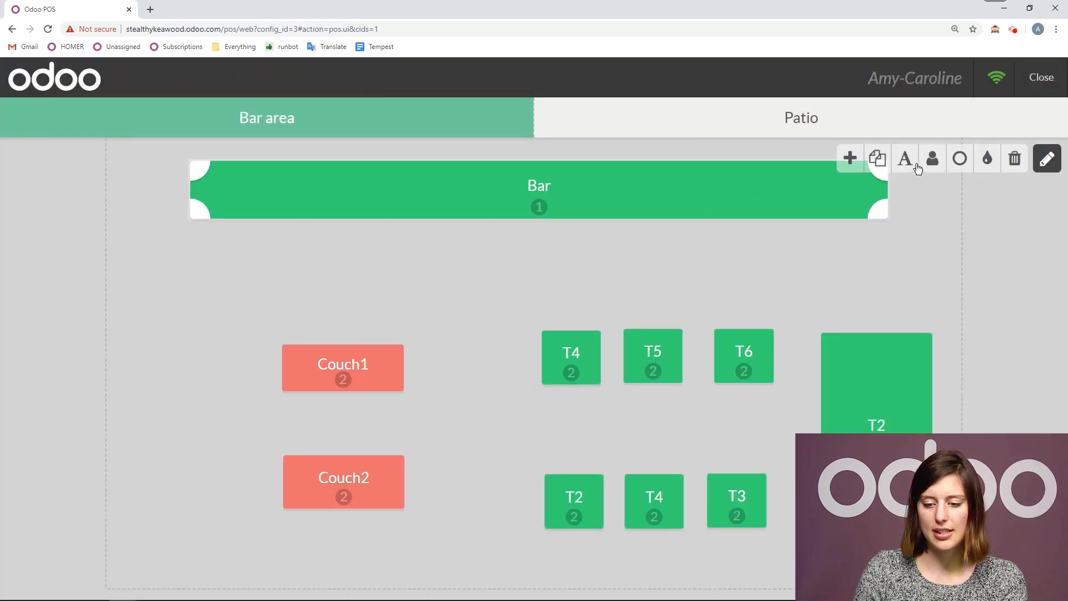
left_click(933, 160)
left_click(514, 438)
left_click(606, 503)
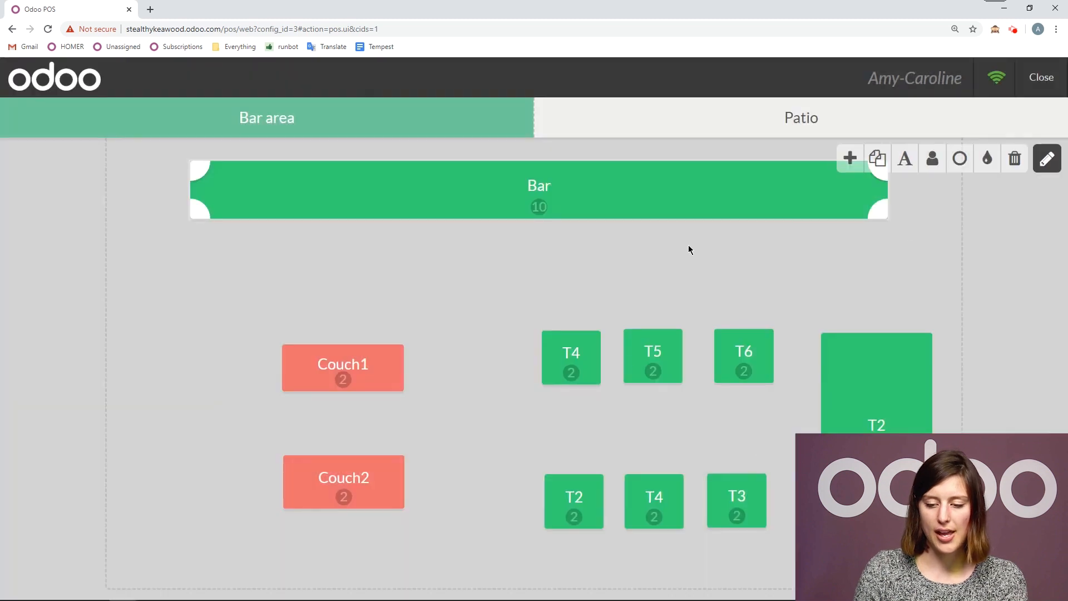
Step: Delete table T6 from the Bar area floor and confirm the removal
left_click(750, 349)
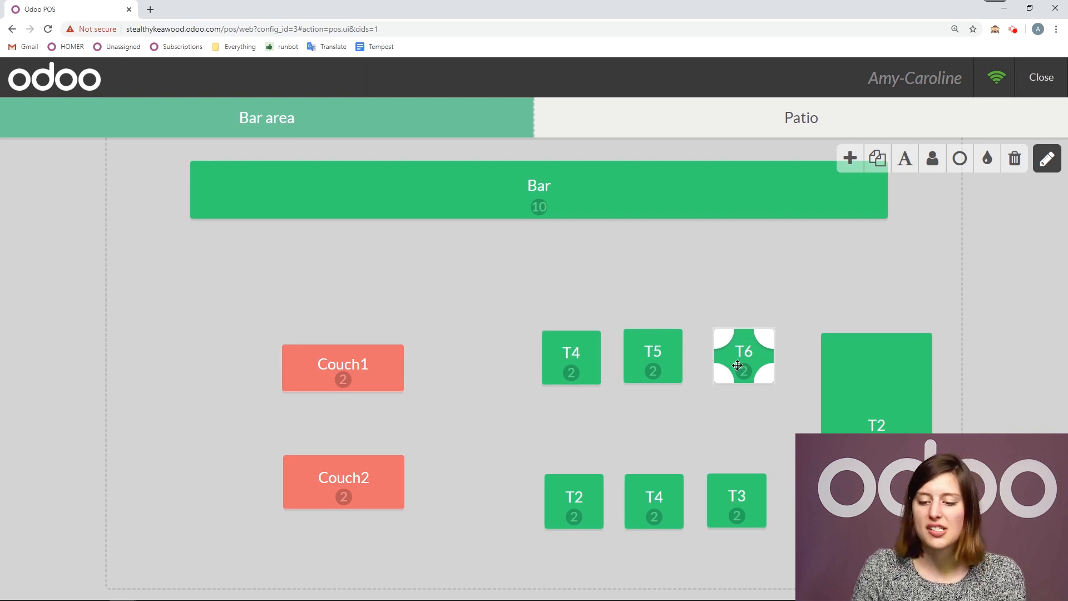
left_click(1014, 159)
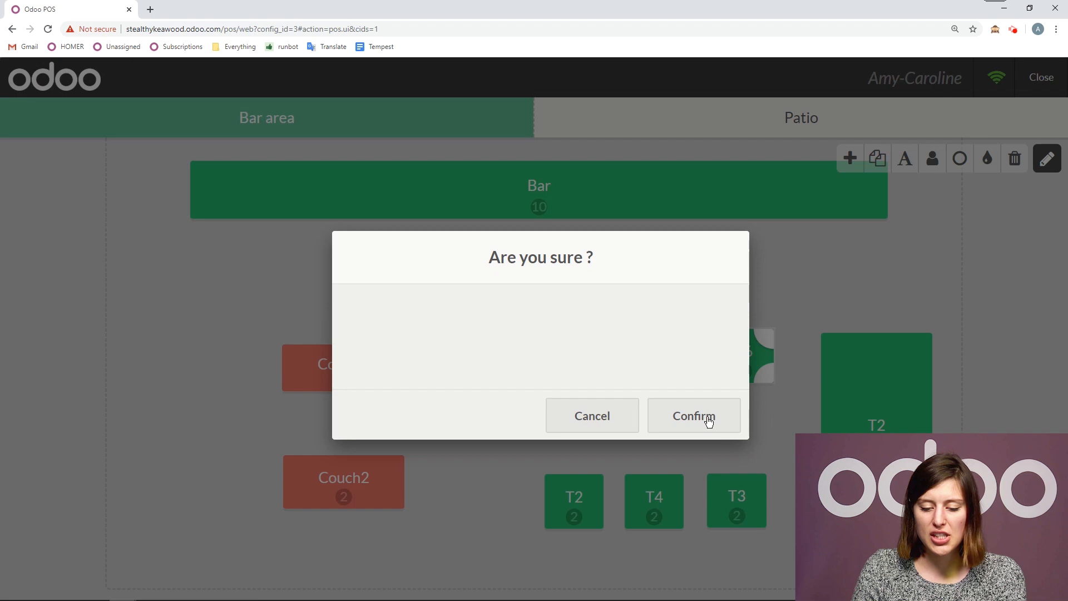
left_click(687, 425)
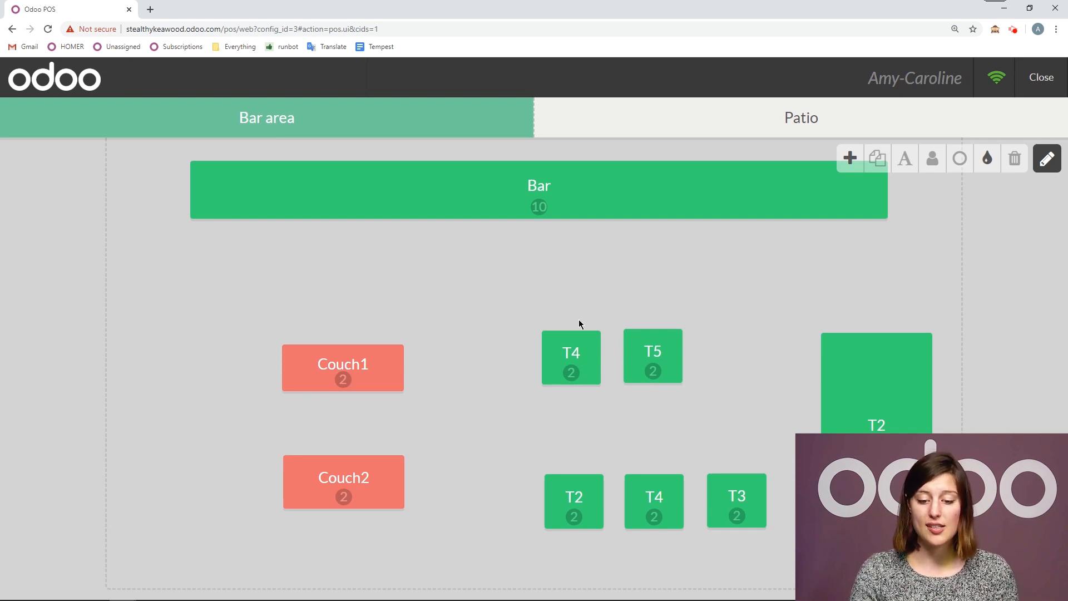
Step: Duplicate table T5 and place the copy beside it, completing an evenly spaced row of three small tables
left_click(659, 347)
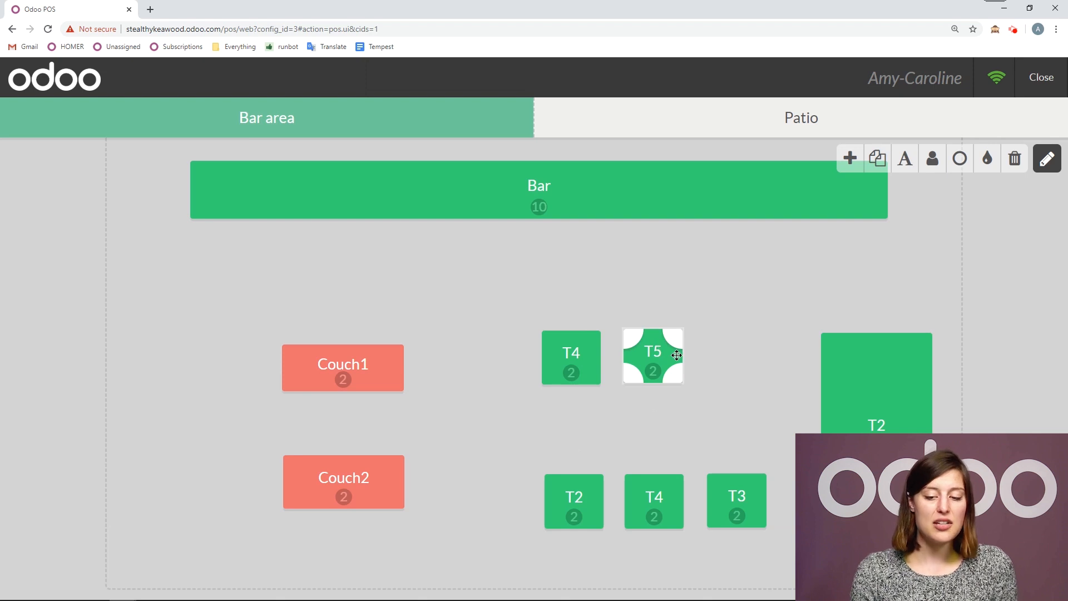
left_click(879, 160)
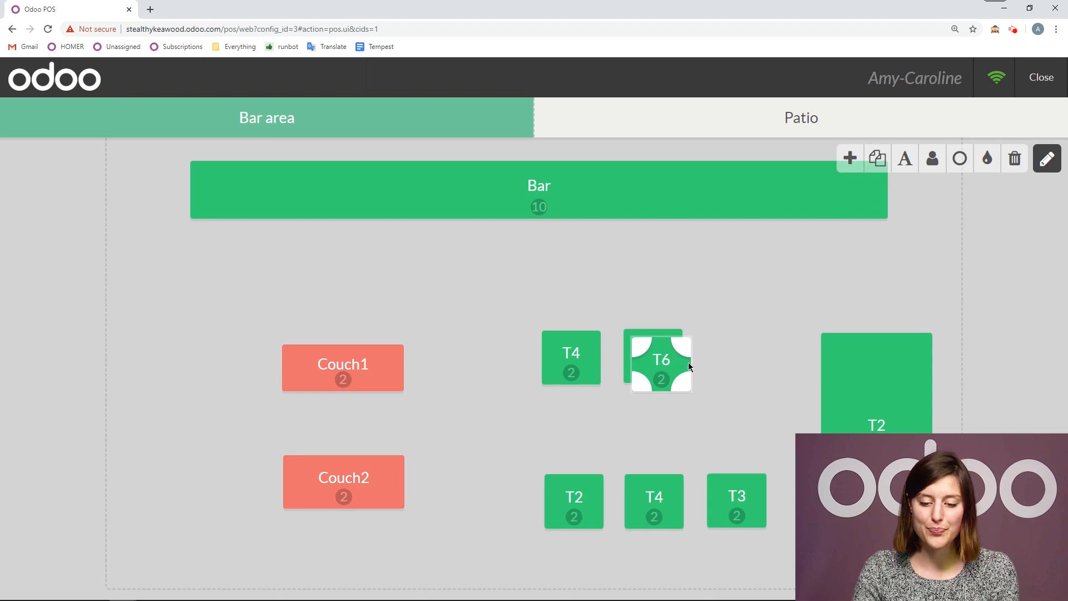
left_click_drag(664, 360, 738, 352)
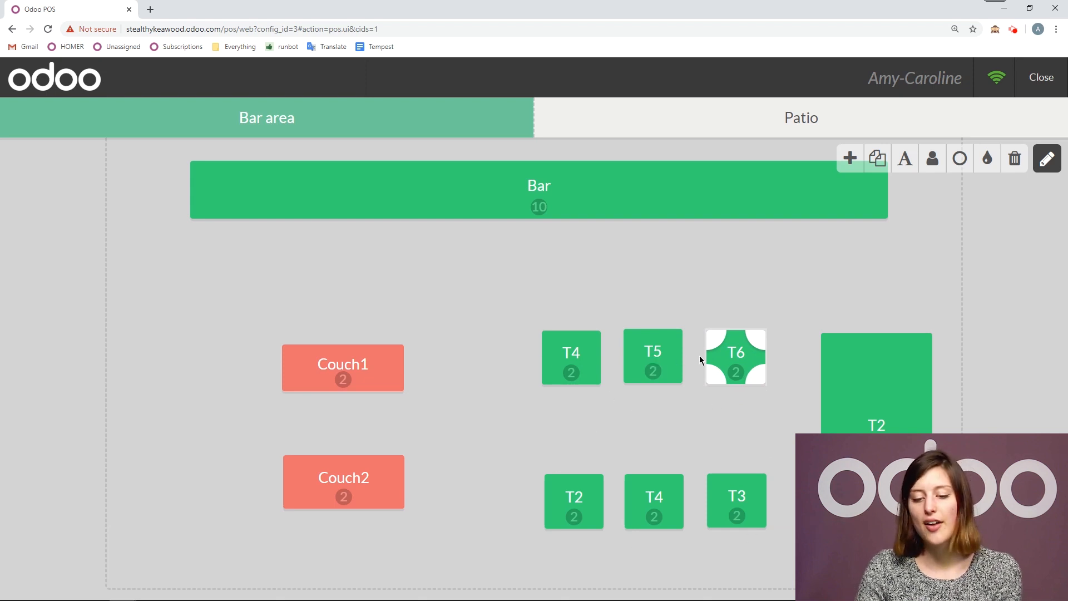
left_click_drag(749, 360, 751, 359)
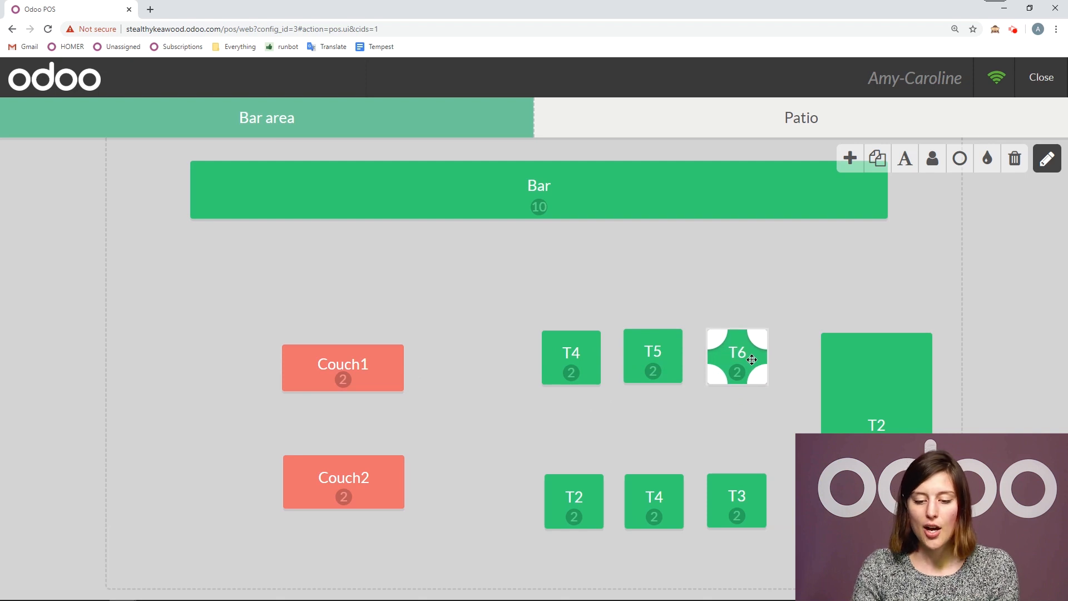
Step: Set the number of seats of the large T2 table to 8
left_click(785, 383)
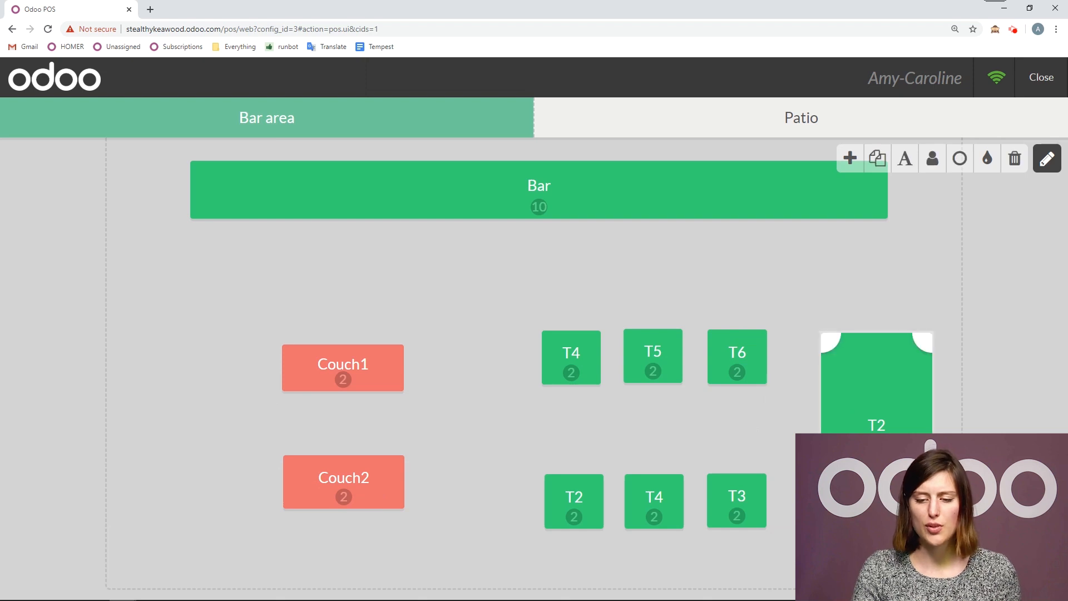
left_click(932, 158)
left_click(524, 389)
left_click(606, 504)
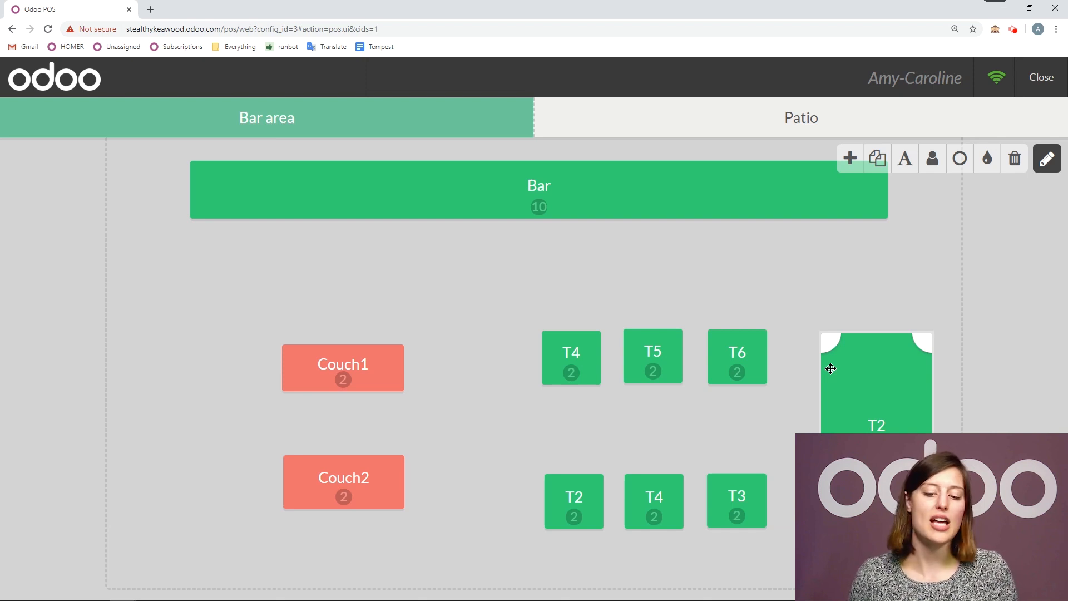
Step: Change the colour of the long Bar table to blue and deselect it
left_click(658, 350)
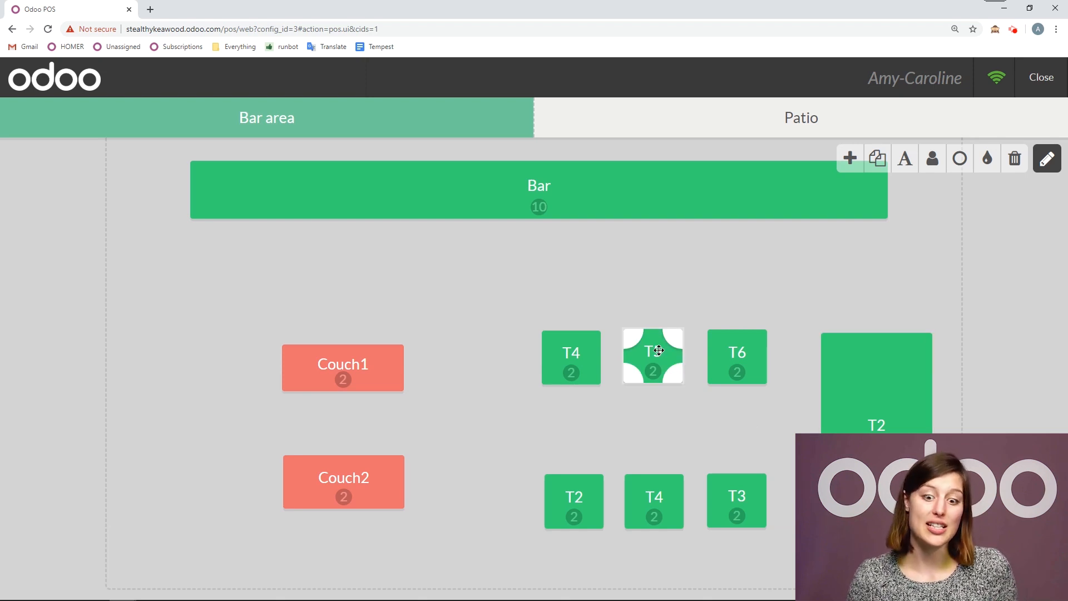
left_click(698, 191)
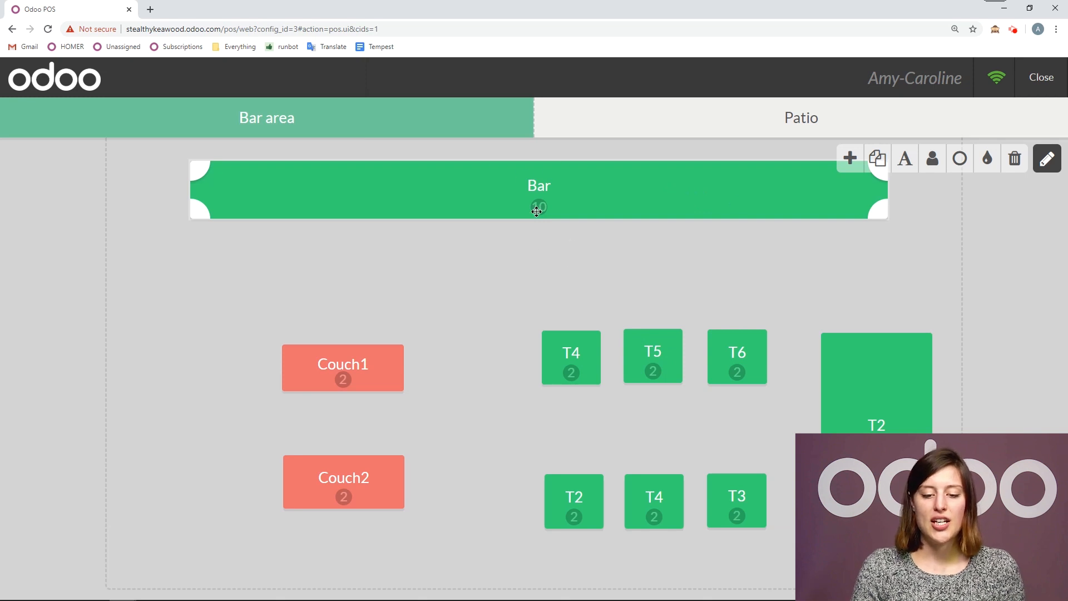
left_click(987, 159)
left_click(1000, 202)
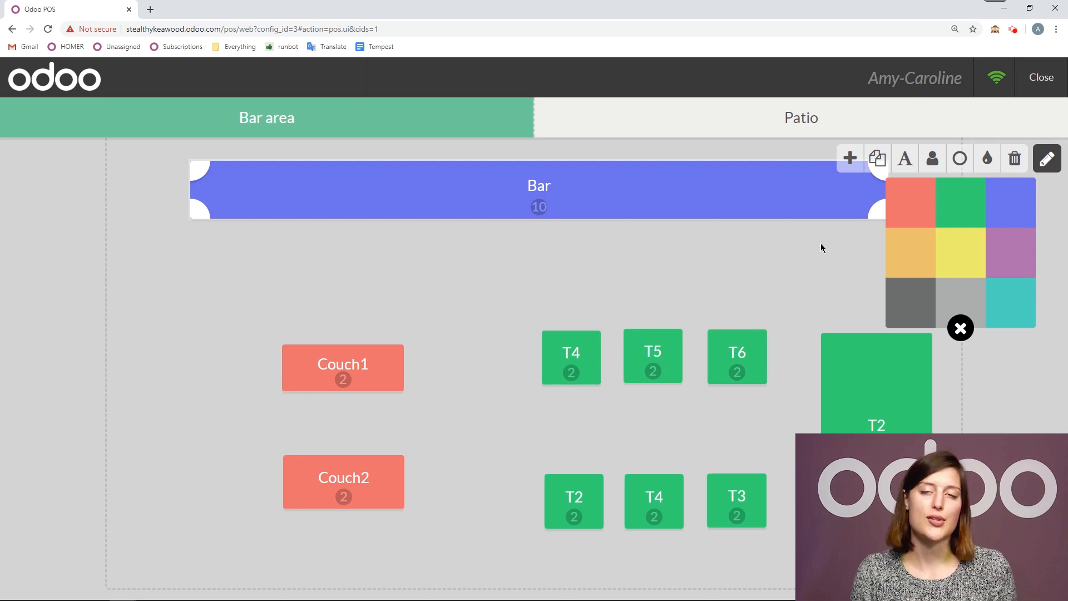
left_click(790, 285)
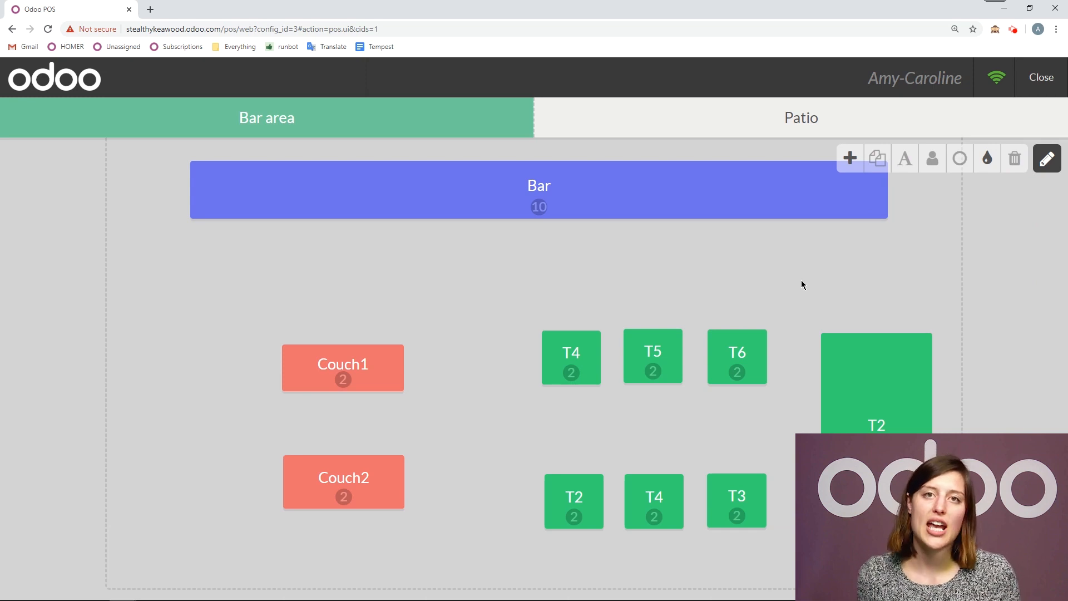
Step: Set the Bar area floor's background to light blue and leave the floor plan's edit mode
left_click(985, 168)
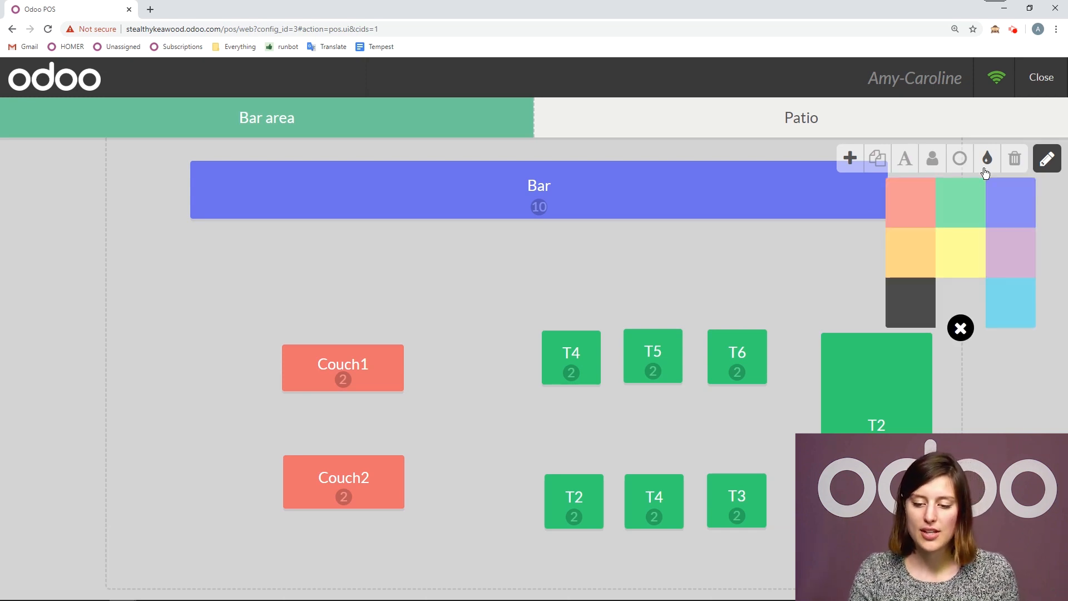
left_click(1005, 304)
left_click(544, 289)
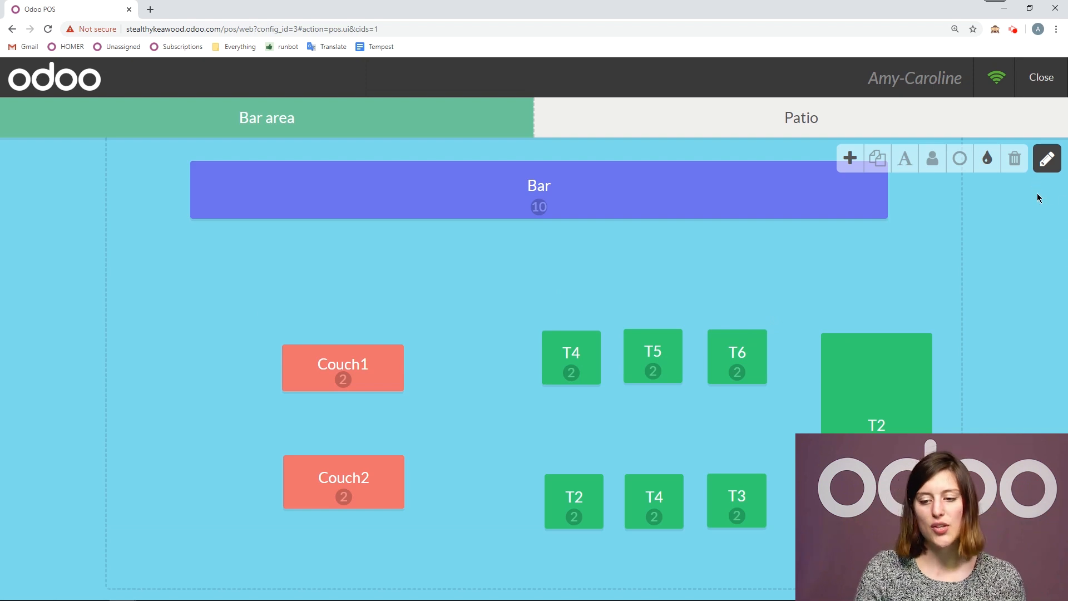
left_click(1046, 159)
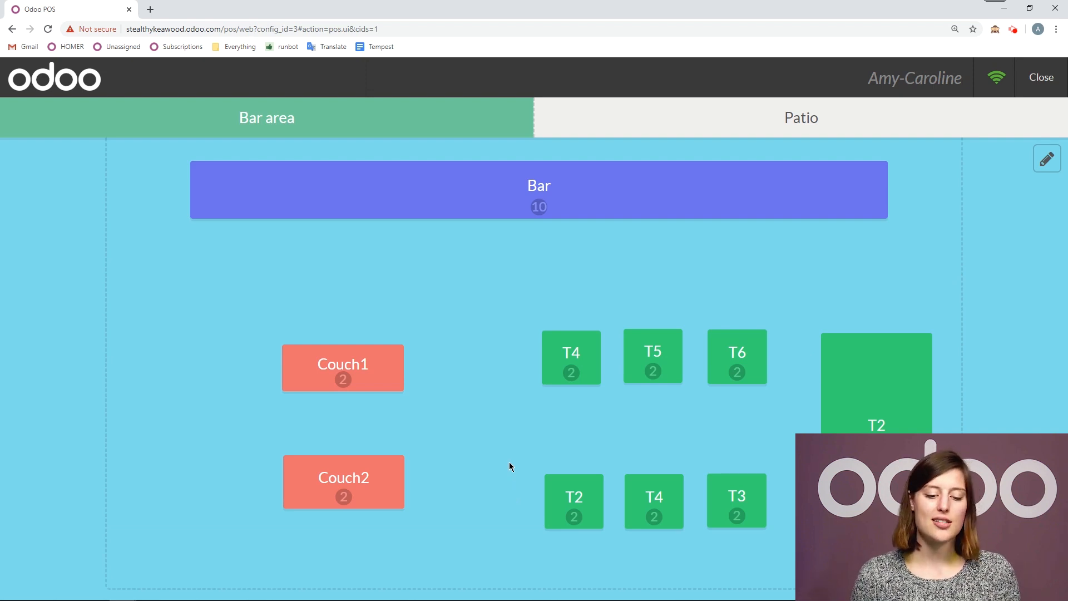
Step: Start an order for table Couch1 with one Fancy Cocktail, keep the guest count, and return to the floor plan
left_click(361, 370)
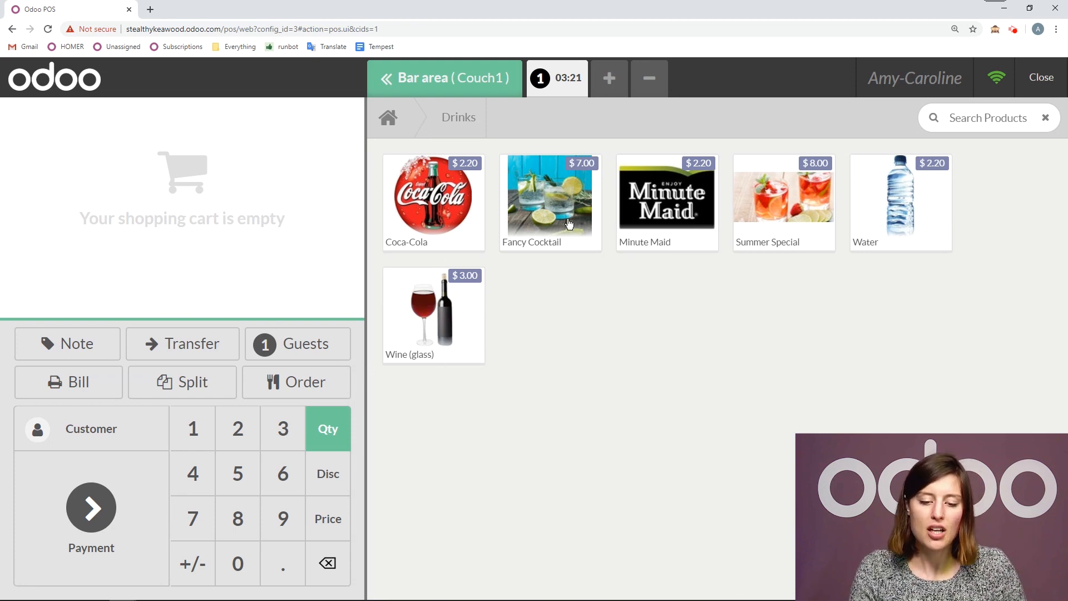
left_click(568, 223)
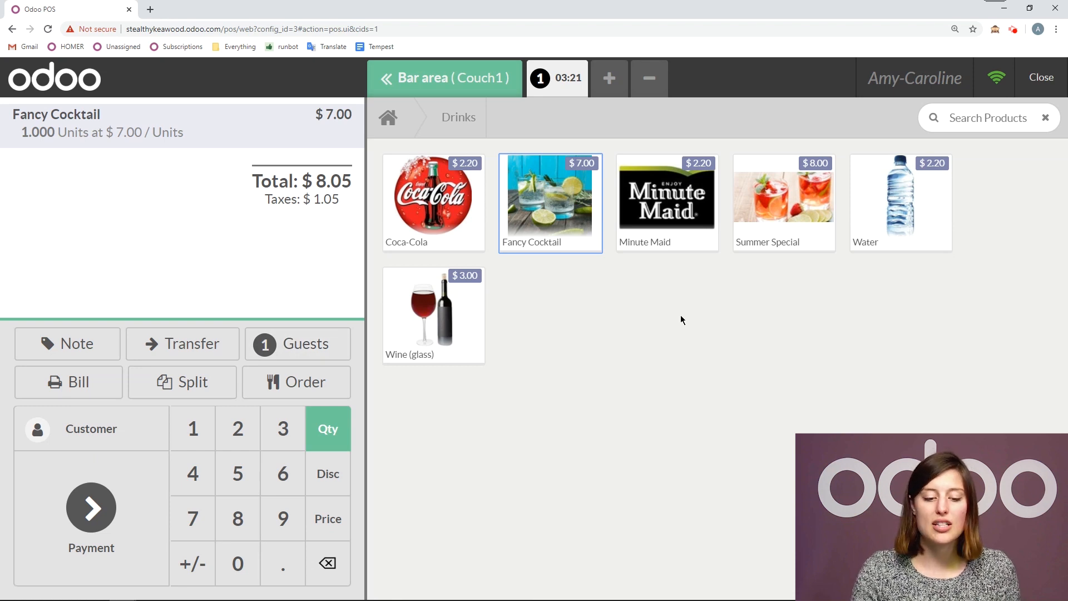
left_click(306, 354)
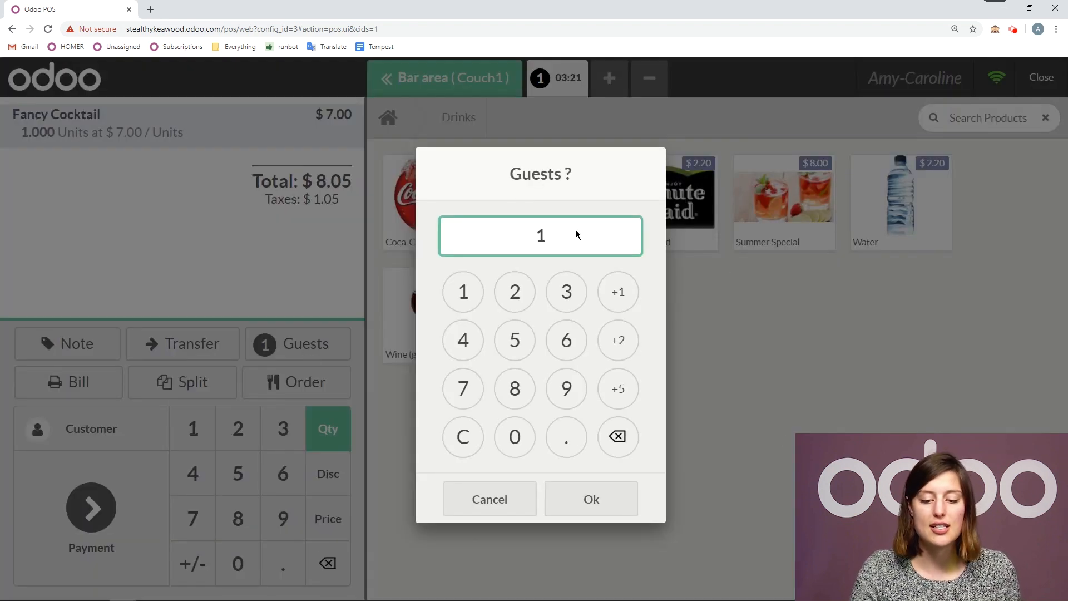
left_click(531, 508)
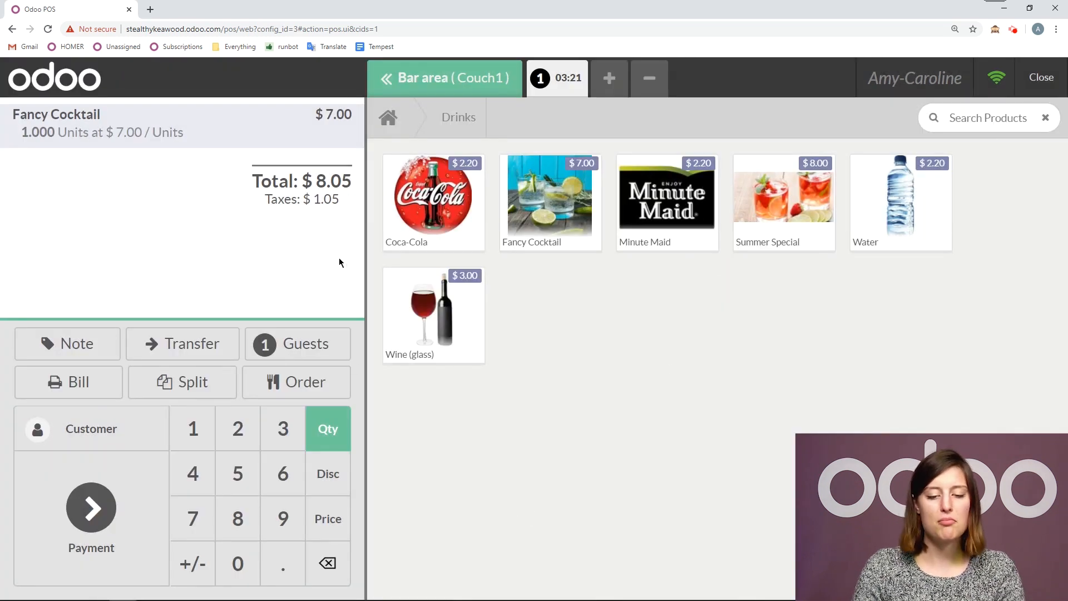
left_click(410, 78)
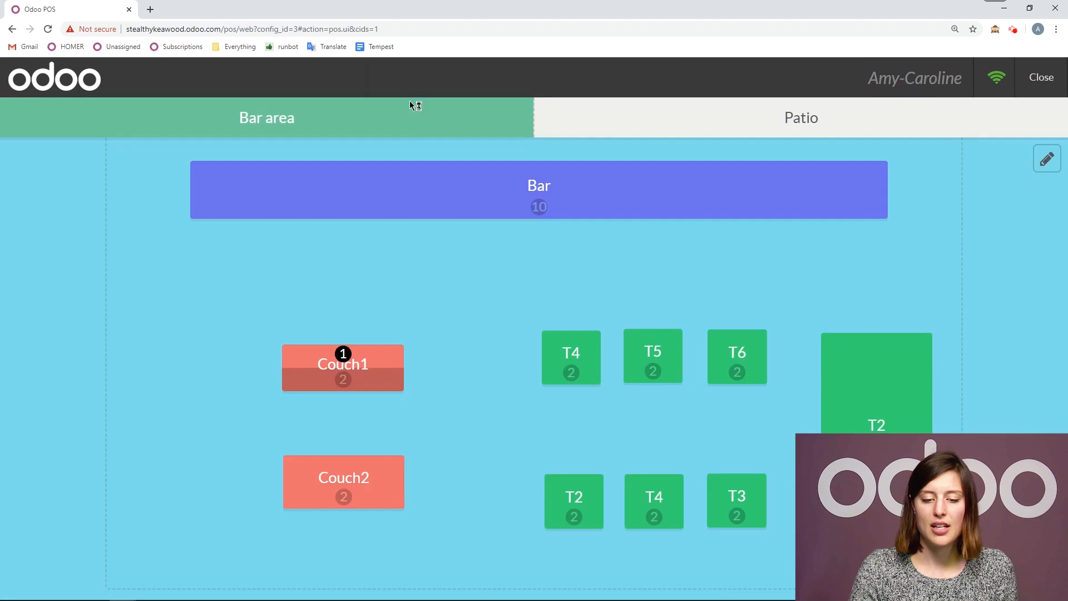
left_click(380, 381)
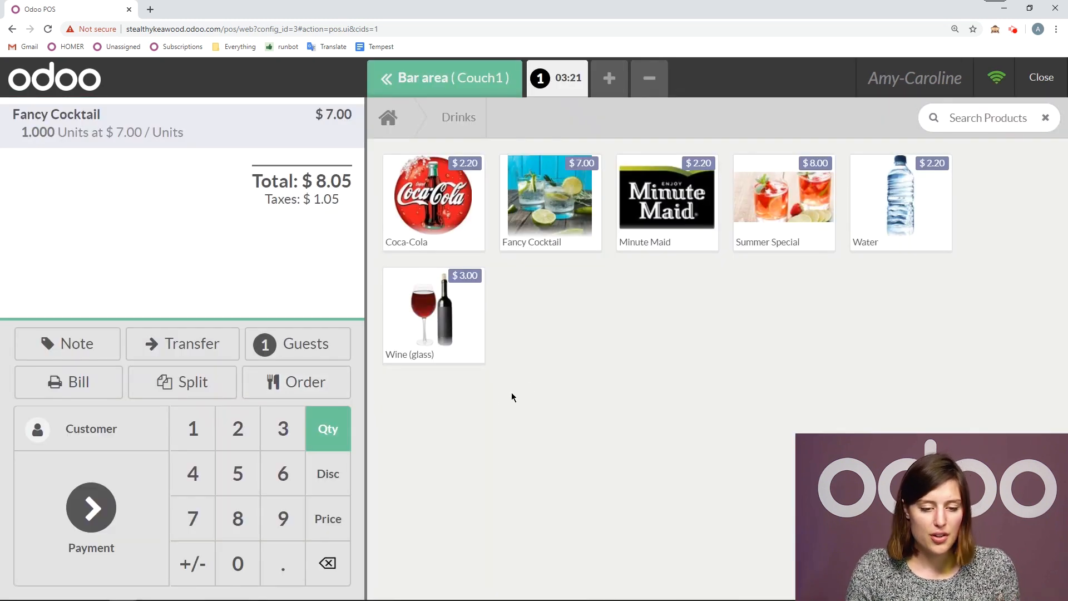
left_click(423, 79)
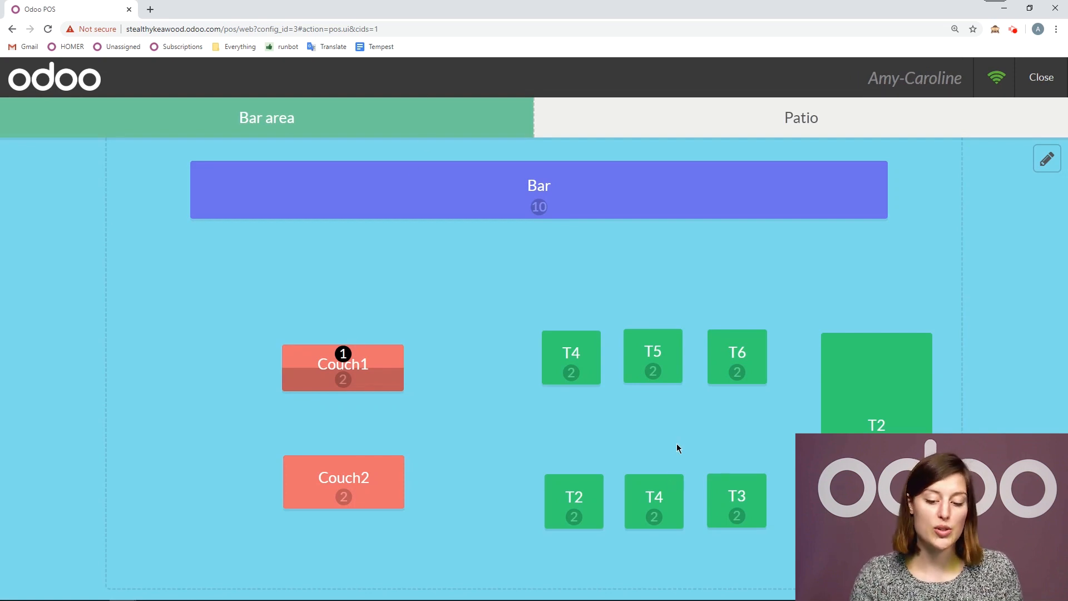
Step: Open table T3 and add one Fancy Cocktail and one Water to its order
left_click(736, 499)
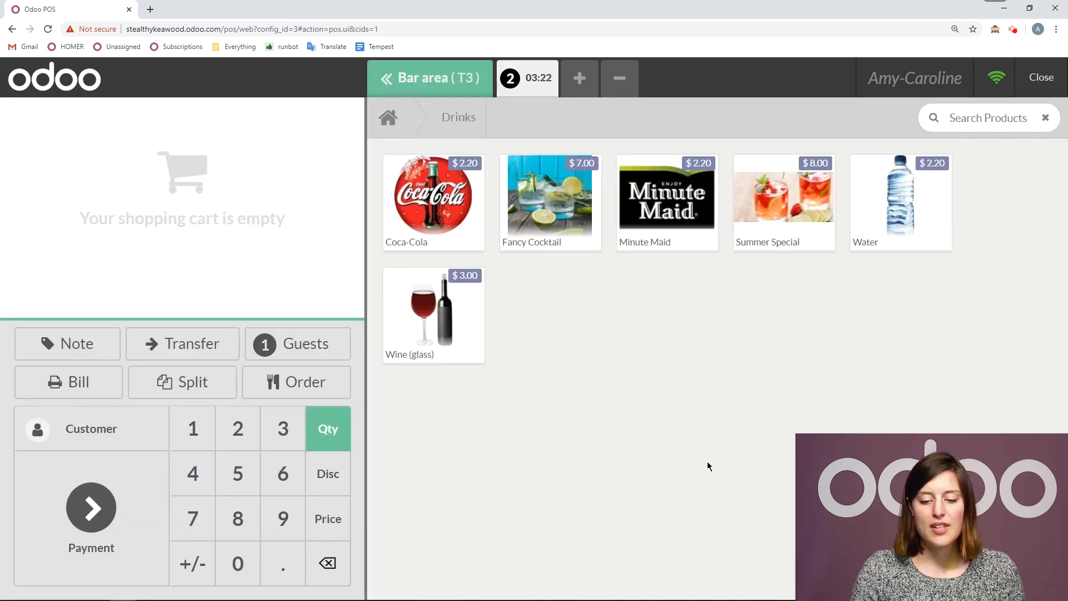
left_click(562, 241)
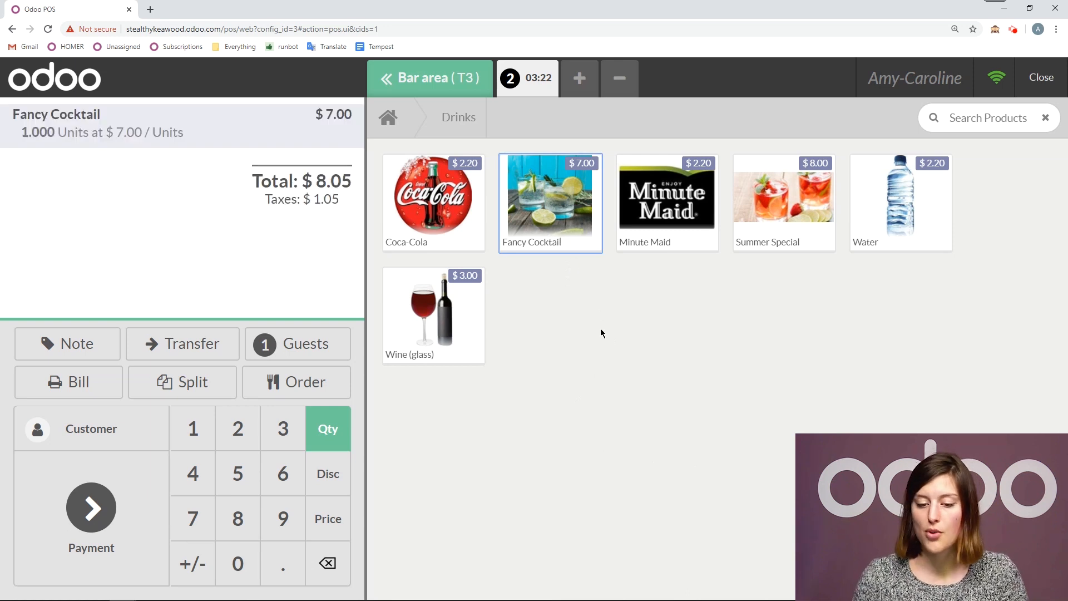
left_click(874, 206)
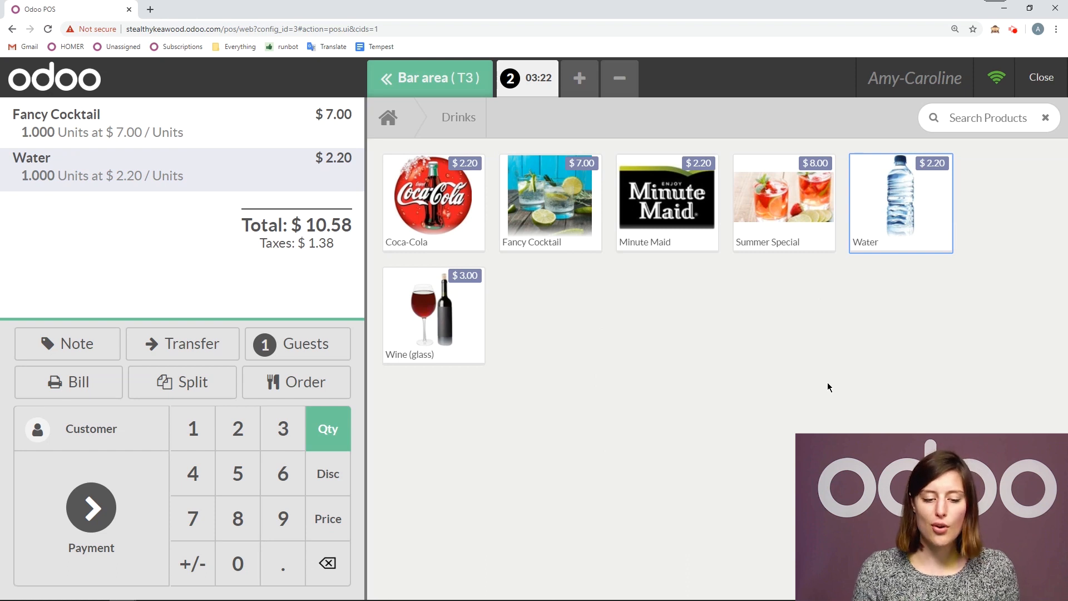
Step: Set the number of guests on T3's order to 2 and return to the floor plan
left_click(323, 346)
left_click(520, 297)
left_click(608, 507)
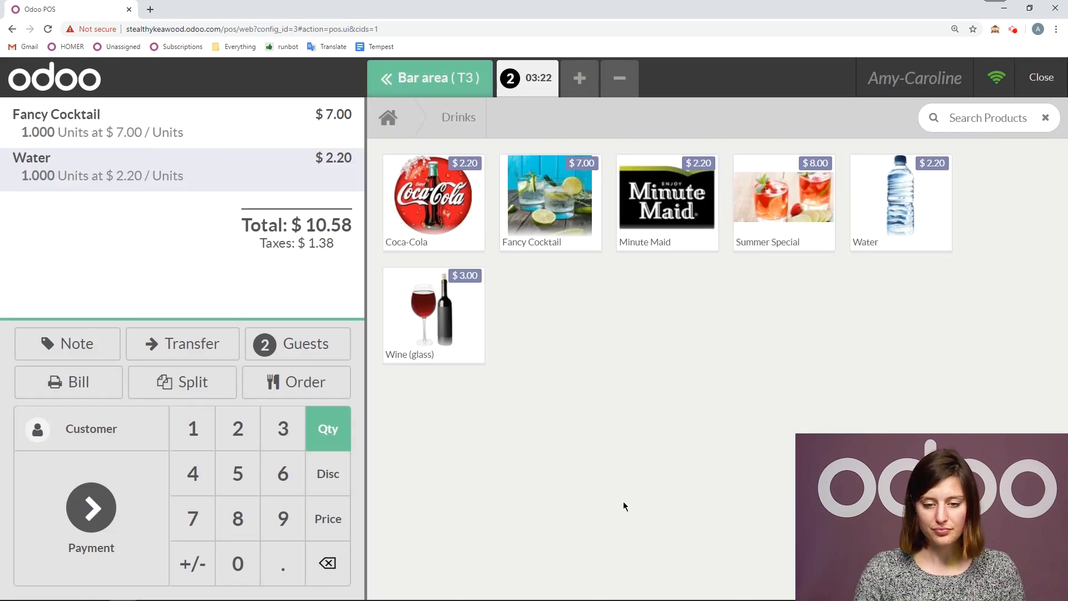
left_click(466, 89)
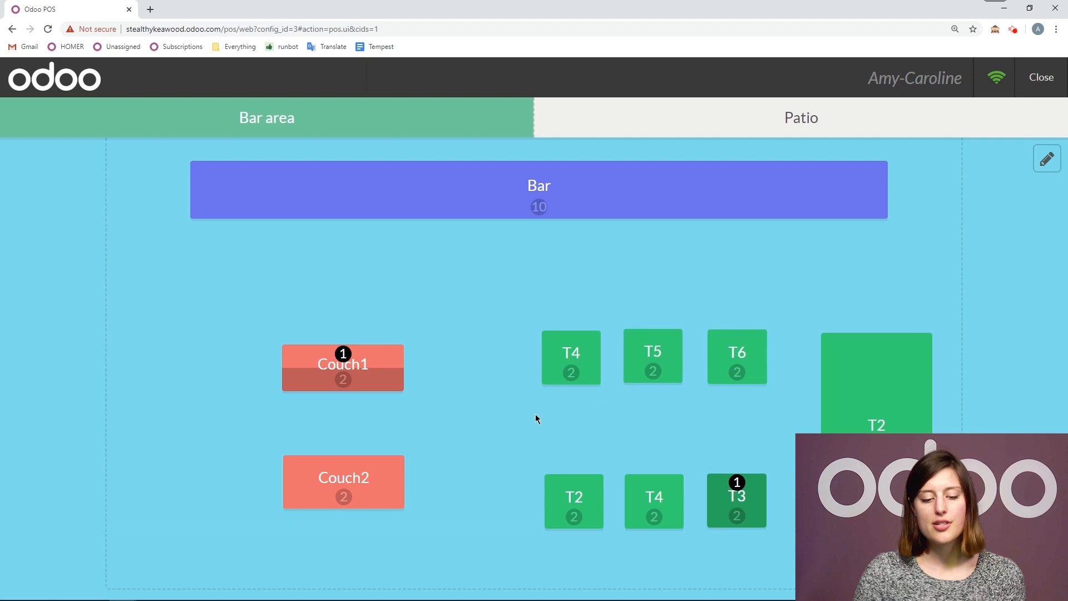
Step: Transfer the Couch1 order to table Couch2 and return to the floor plan
left_click(356, 375)
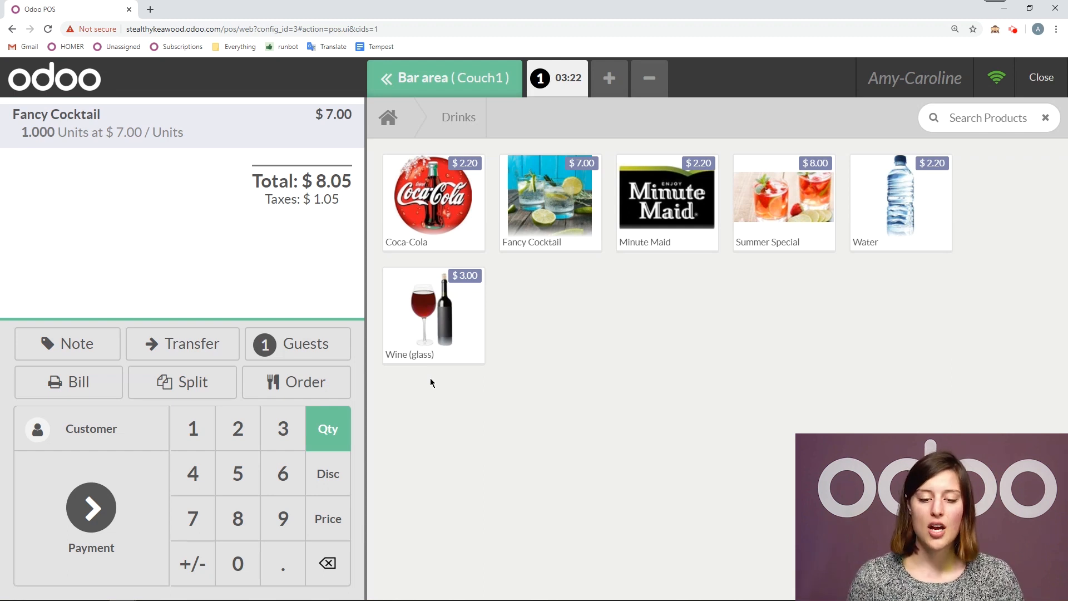
left_click(426, 84)
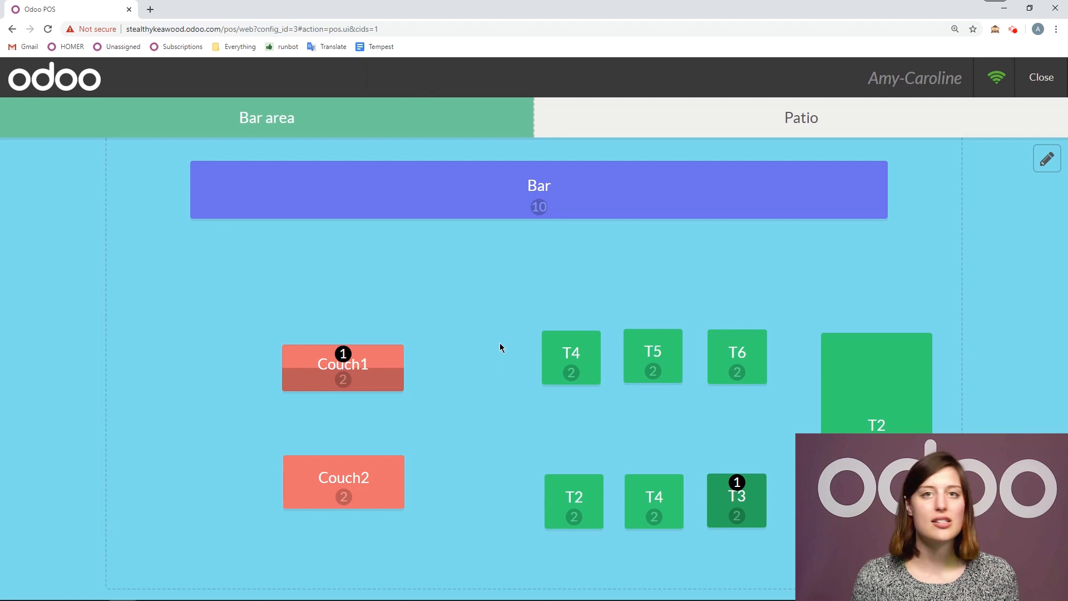
left_click(356, 364)
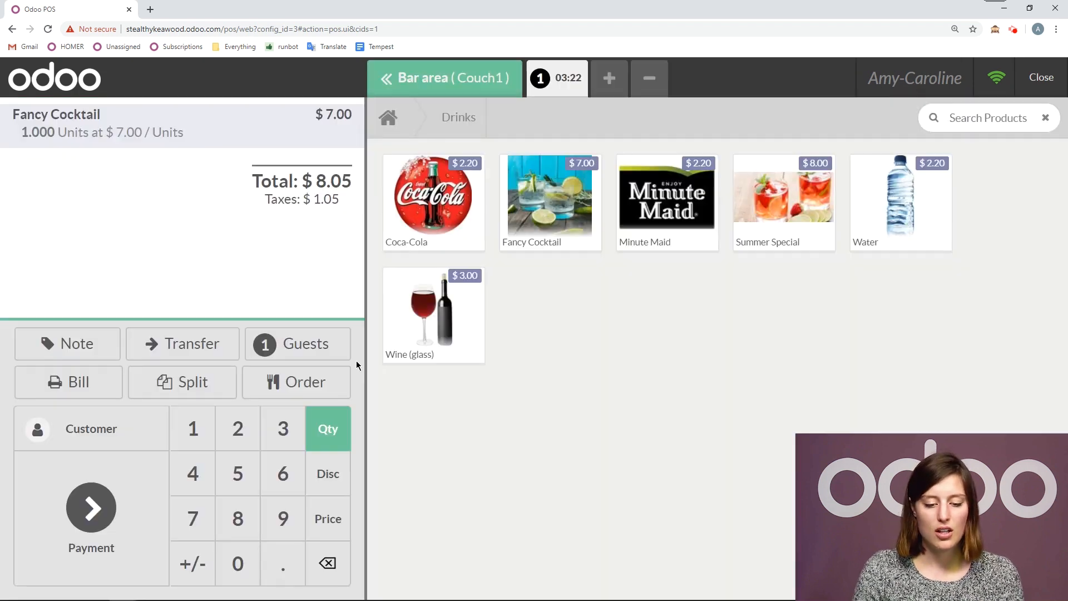
left_click(191, 343)
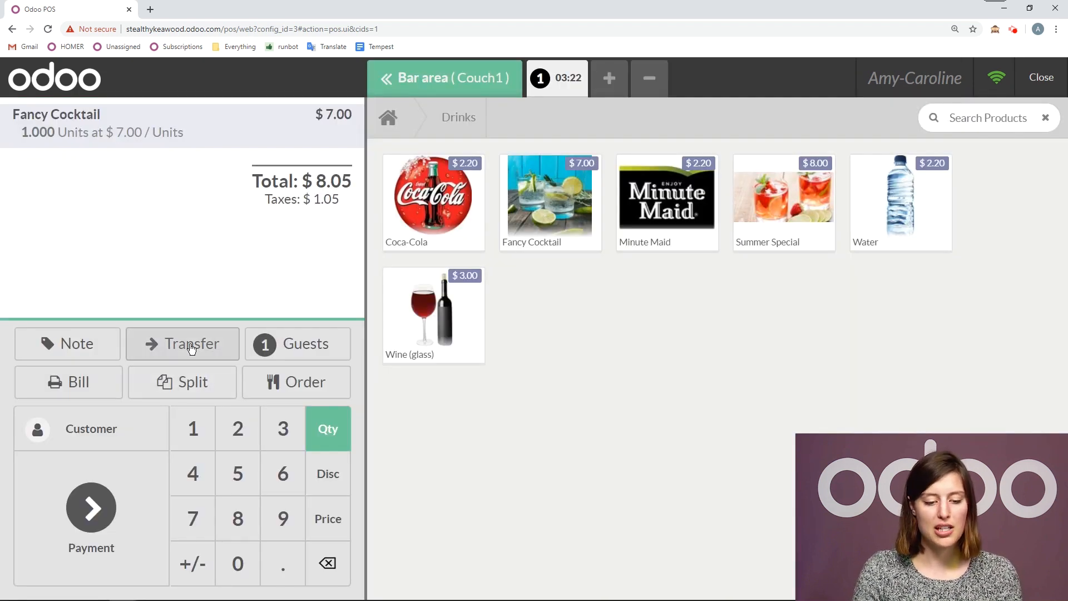
left_click(368, 479)
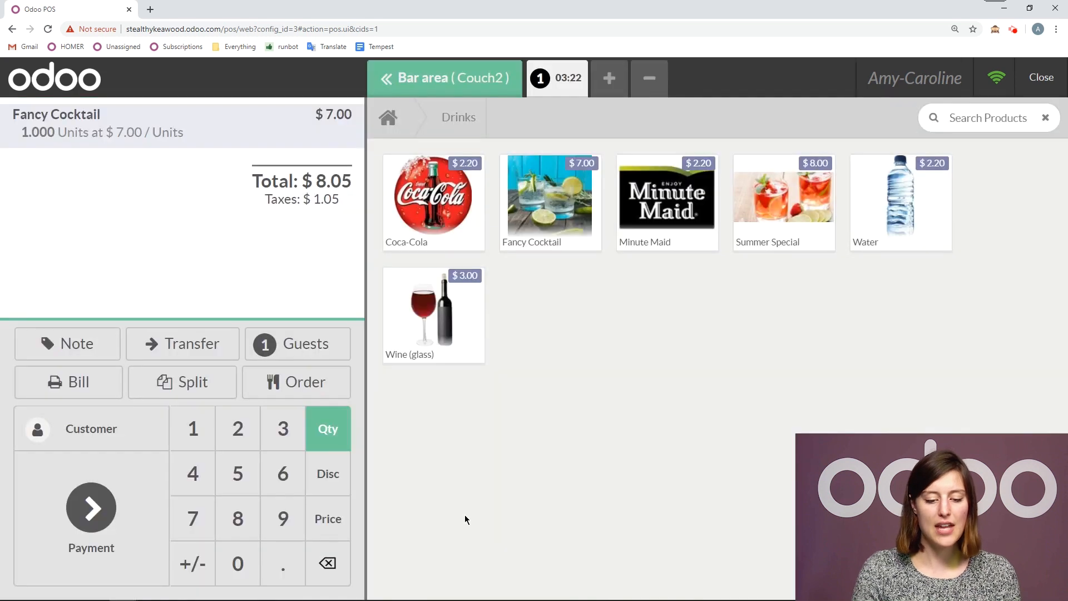
left_click(467, 84)
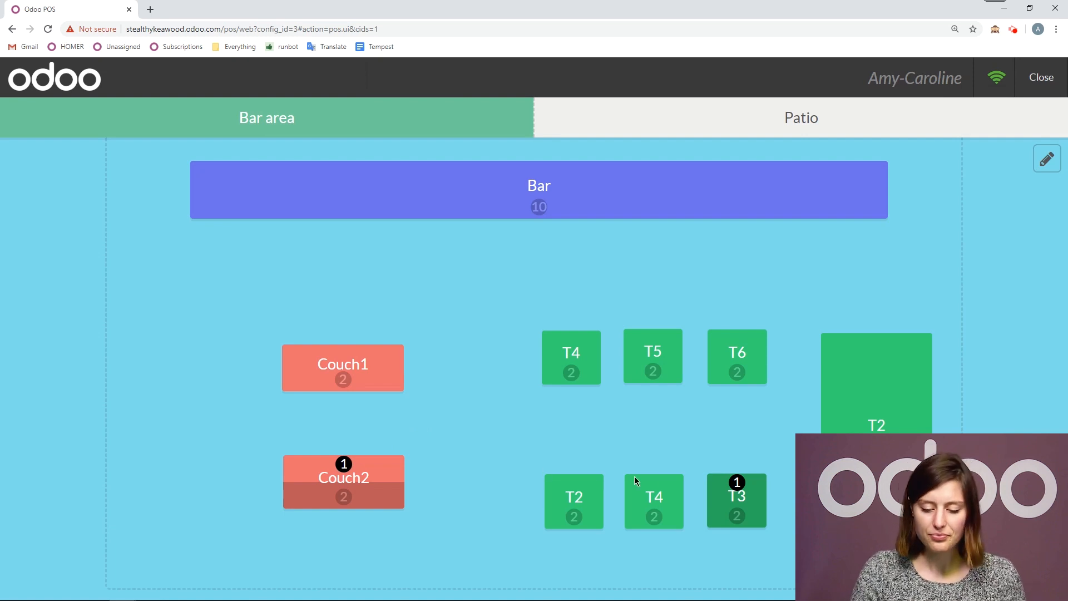
Step: Open table T3's order and add the note "w/o alc." to the Fancy Cocktail line
left_click(747, 510)
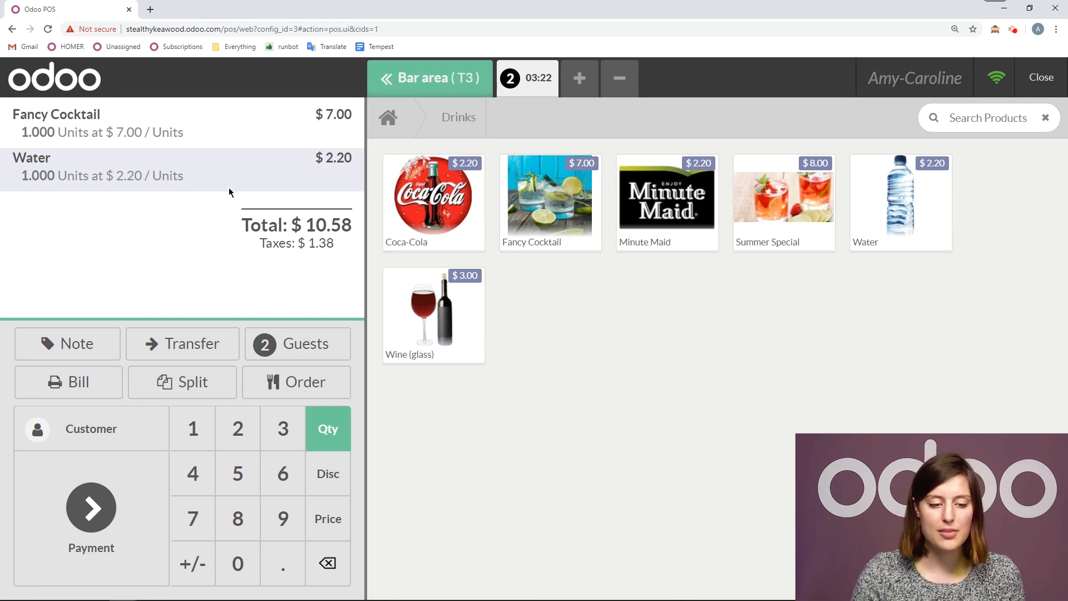
left_click(184, 134)
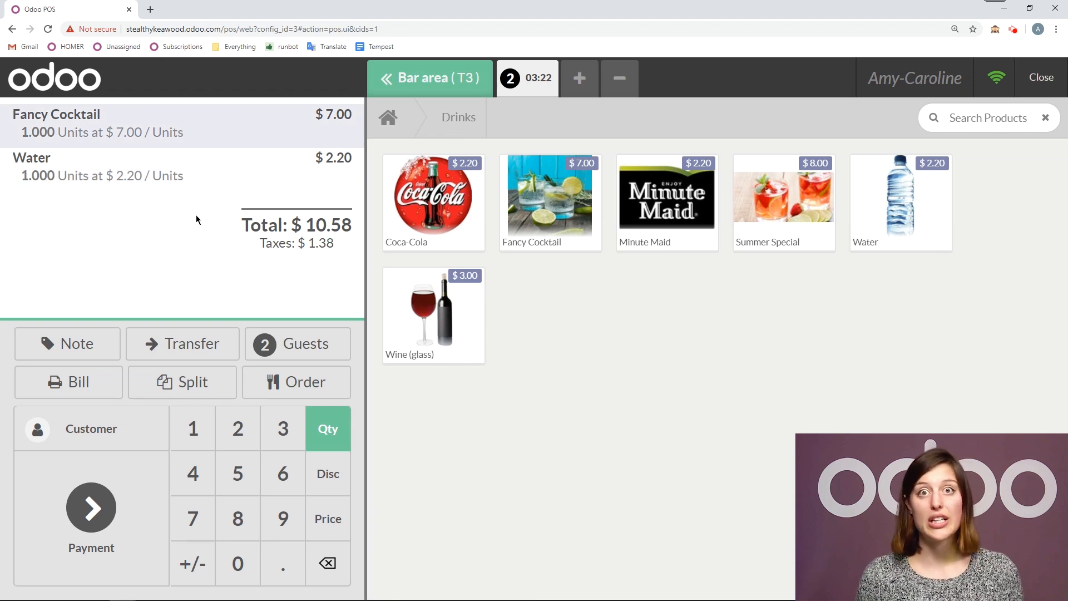
left_click(65, 349)
type("w/O")
key("BackSpace")
type("o ")
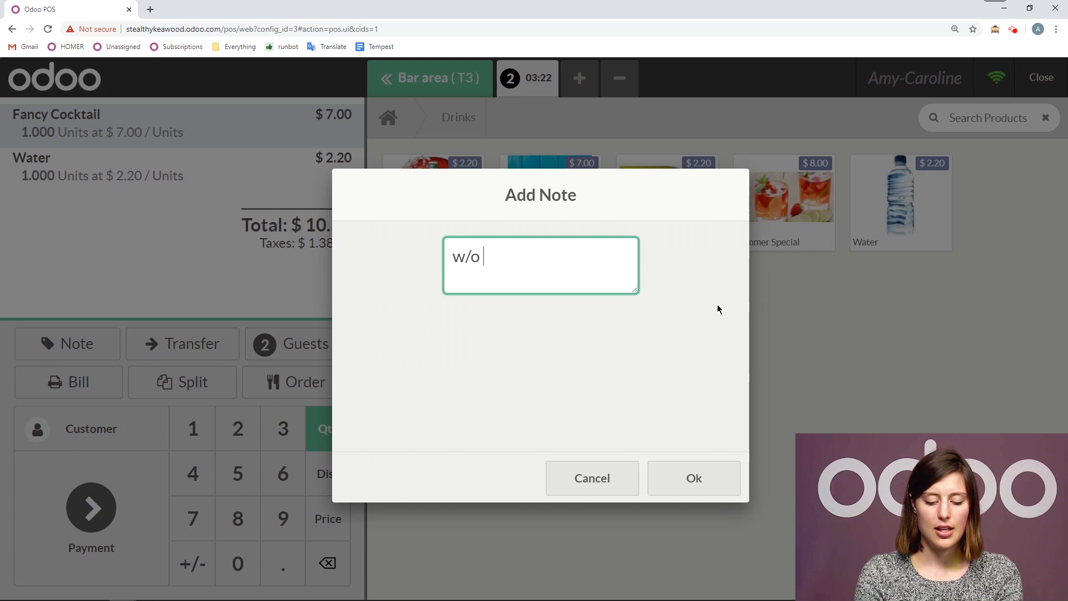
type("alc.")
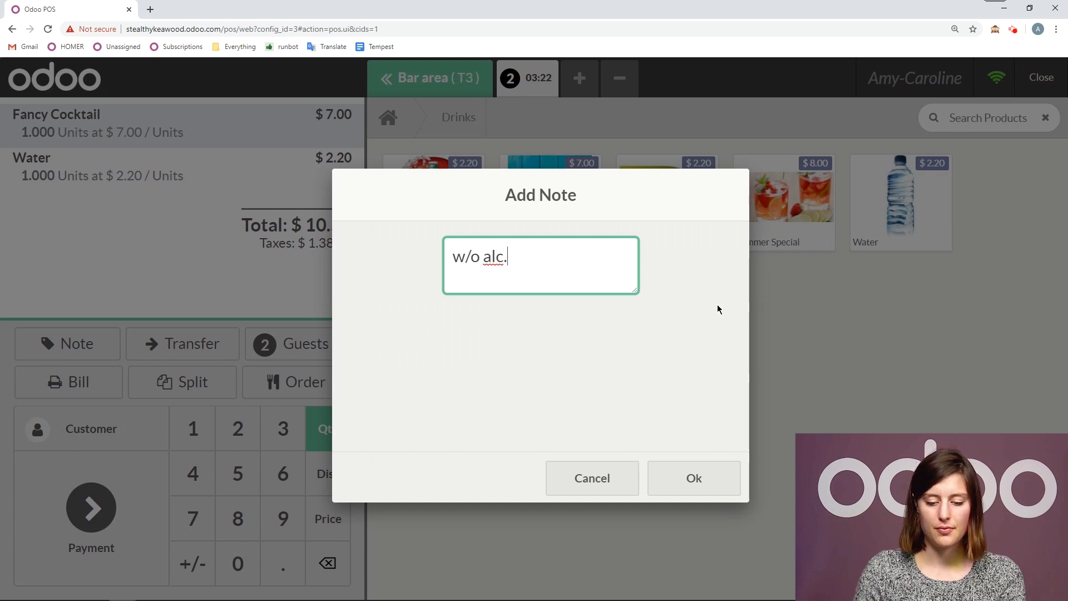
left_click(707, 494)
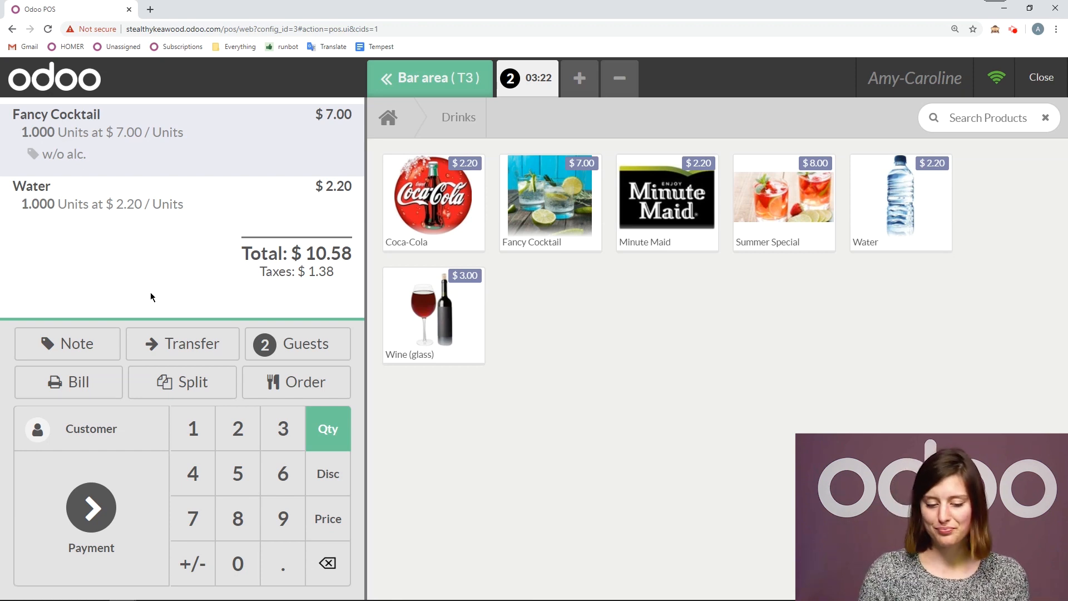
Step: Submit T3's order for preparation, review its printable bill and return to the order
left_click(320, 382)
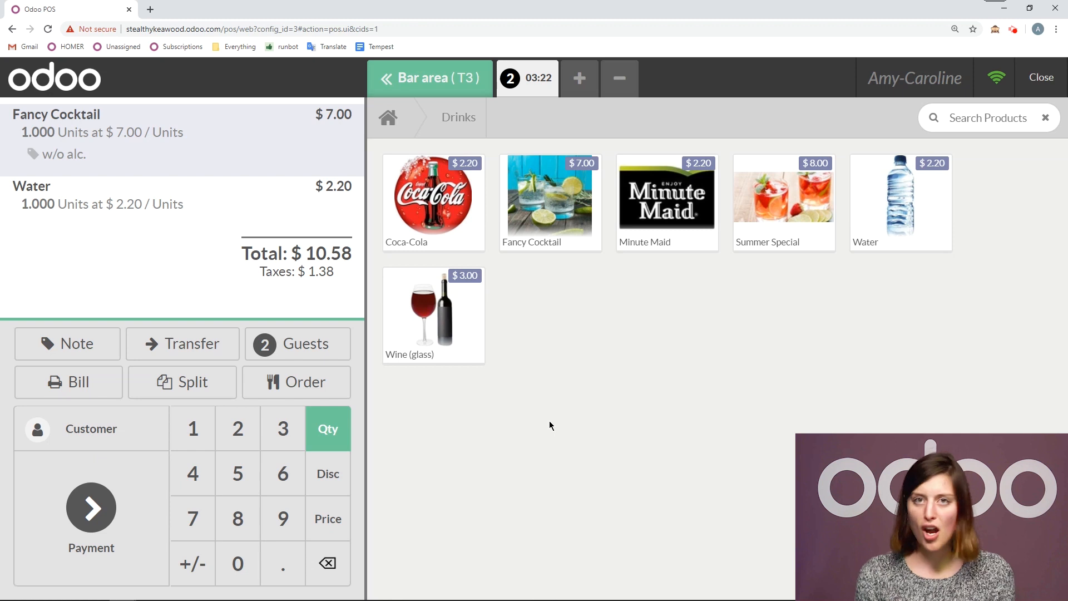
left_click(108, 390)
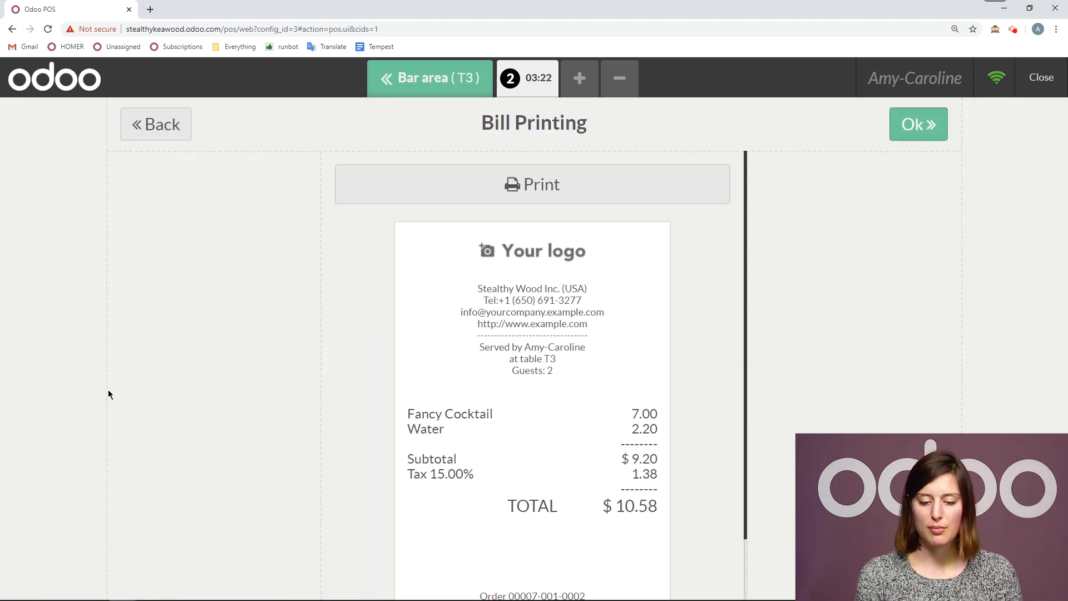
scroll(506, 392, "down", 2)
scroll(393, 274, "up", 2)
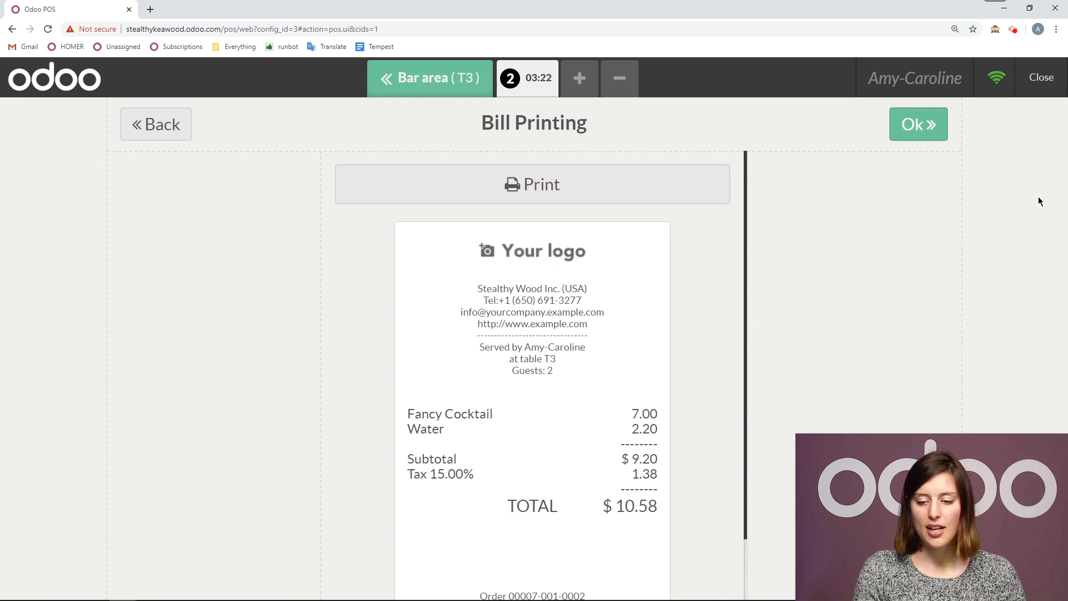
left_click(906, 125)
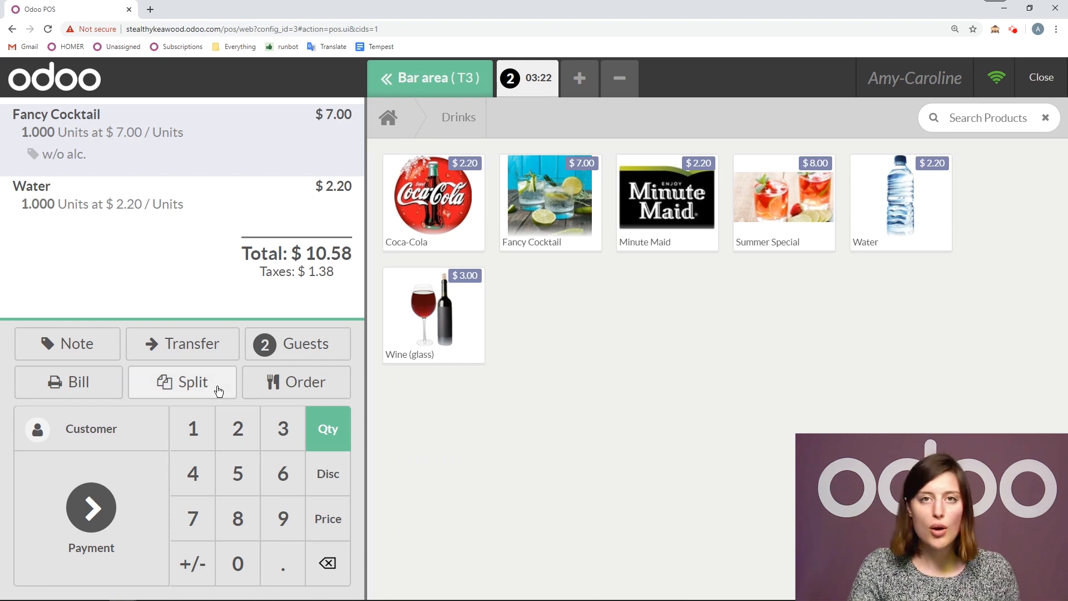
Step: Split T3's bill so the Fancy Cocktail is paid separately, and proceed to its payment
left_click(218, 391)
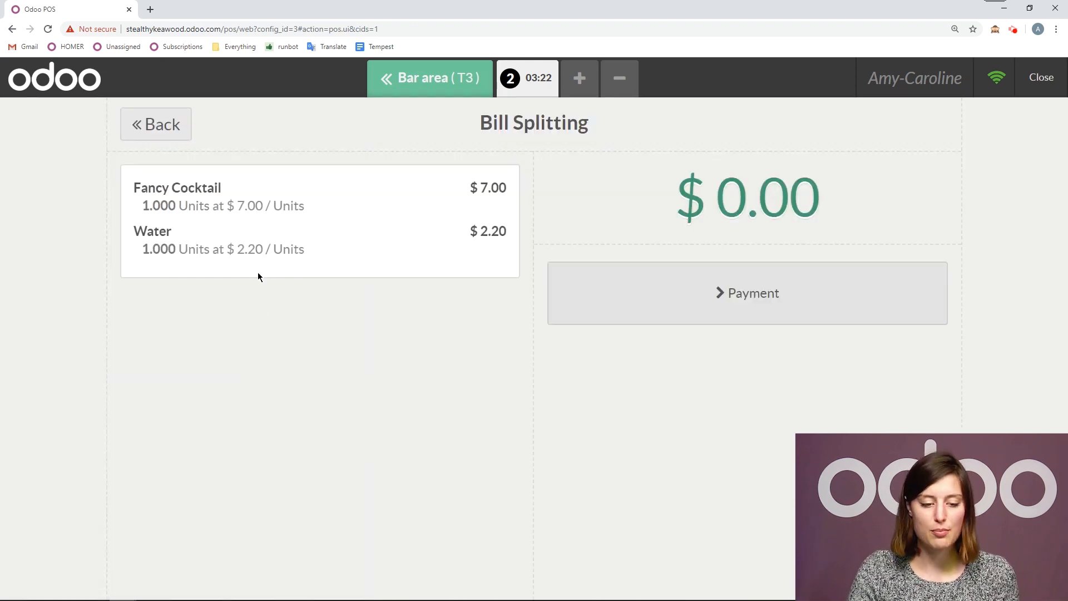
left_click(258, 208)
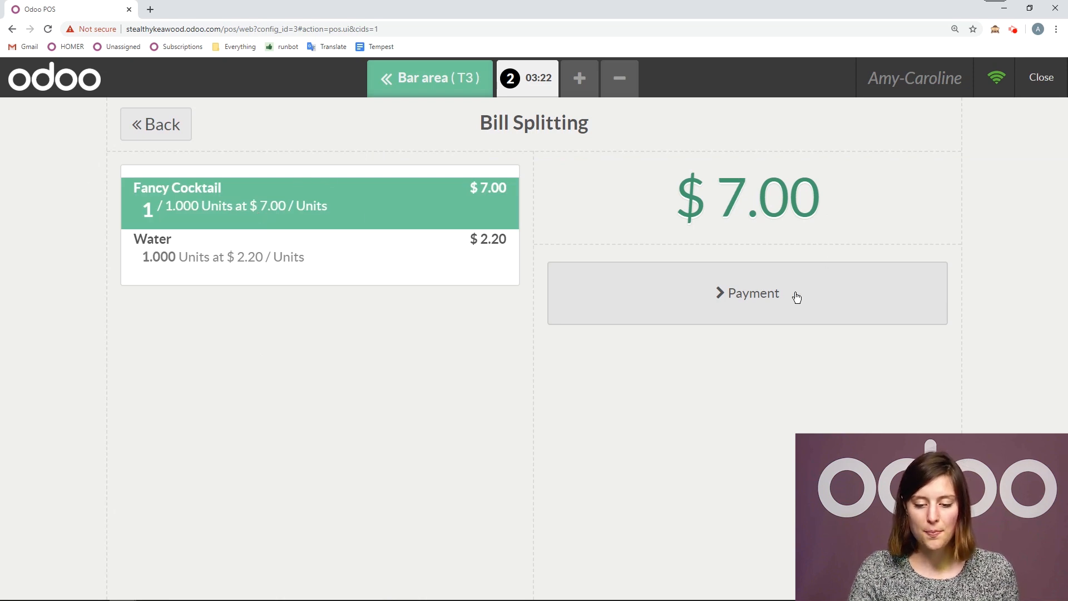
left_click(756, 297)
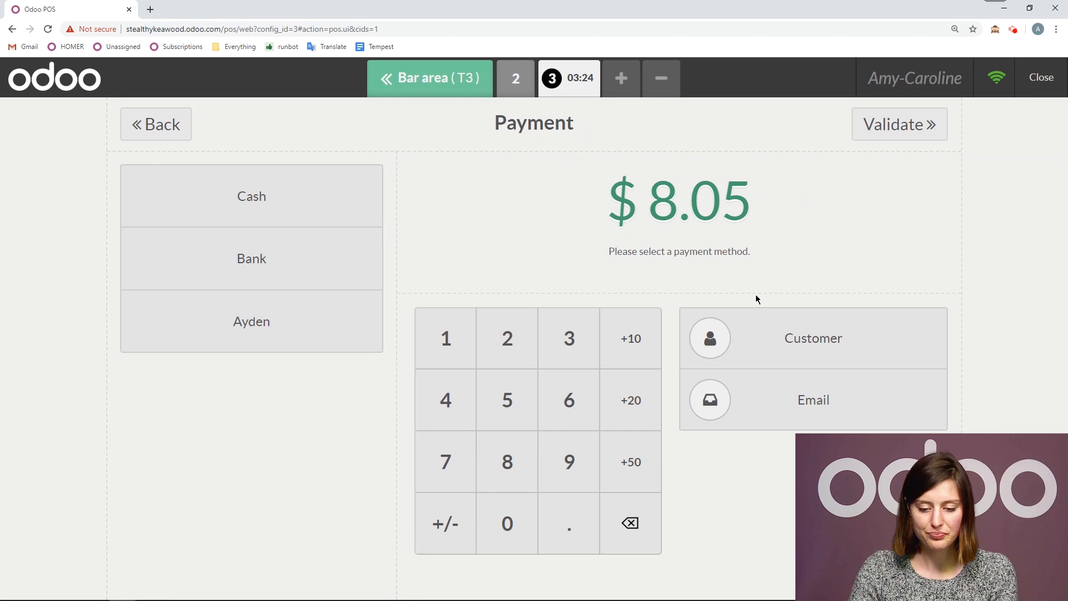
Step: Pay the split Fancy Cocktail order by Bank, check its receipt and finish the order
left_click(265, 271)
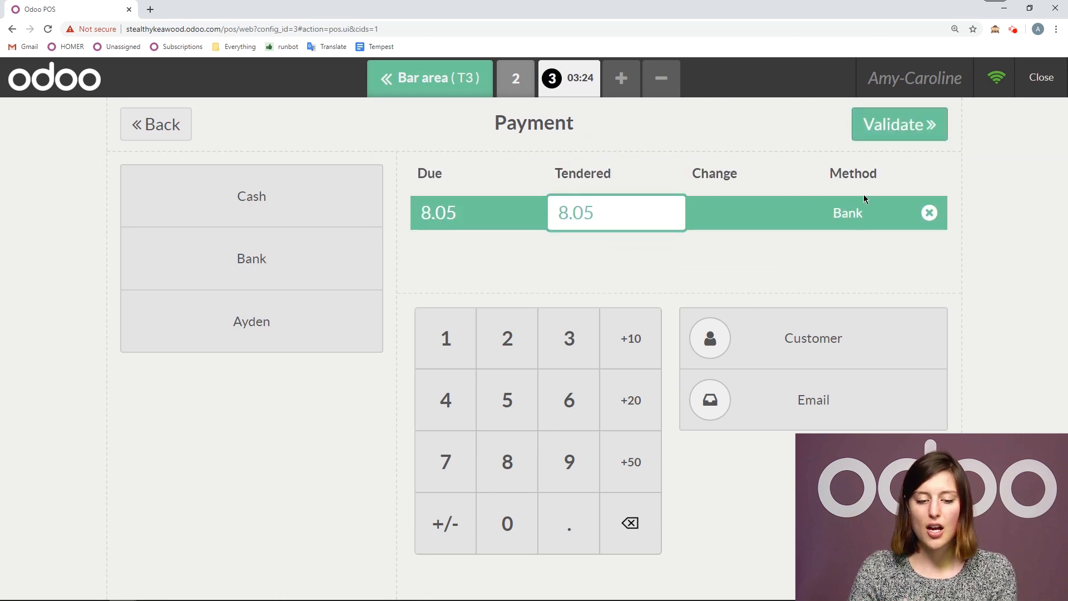
left_click(893, 141)
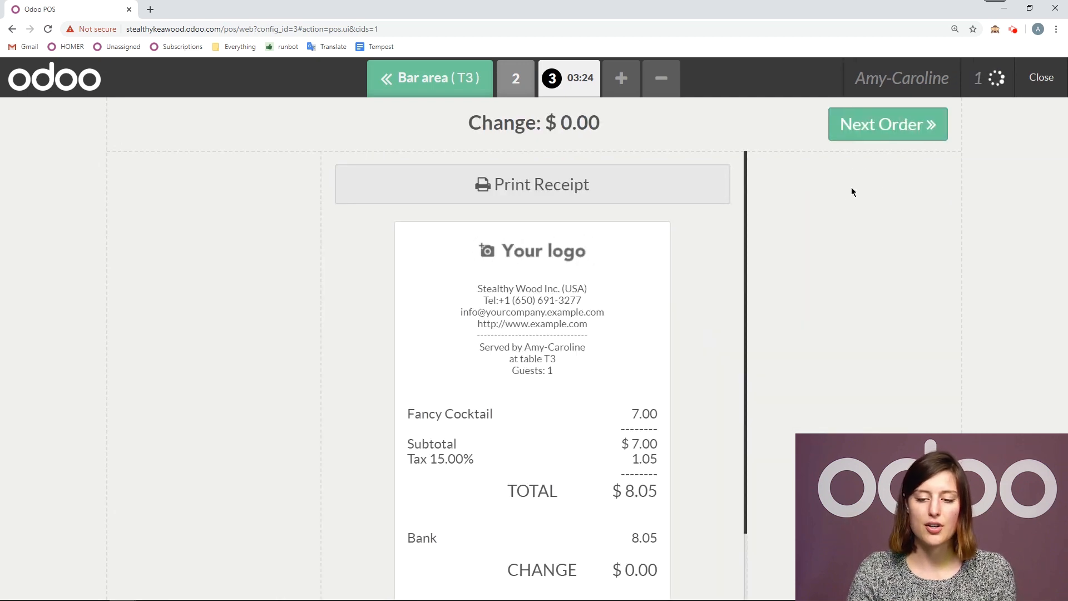
scroll(603, 412, "down", 2)
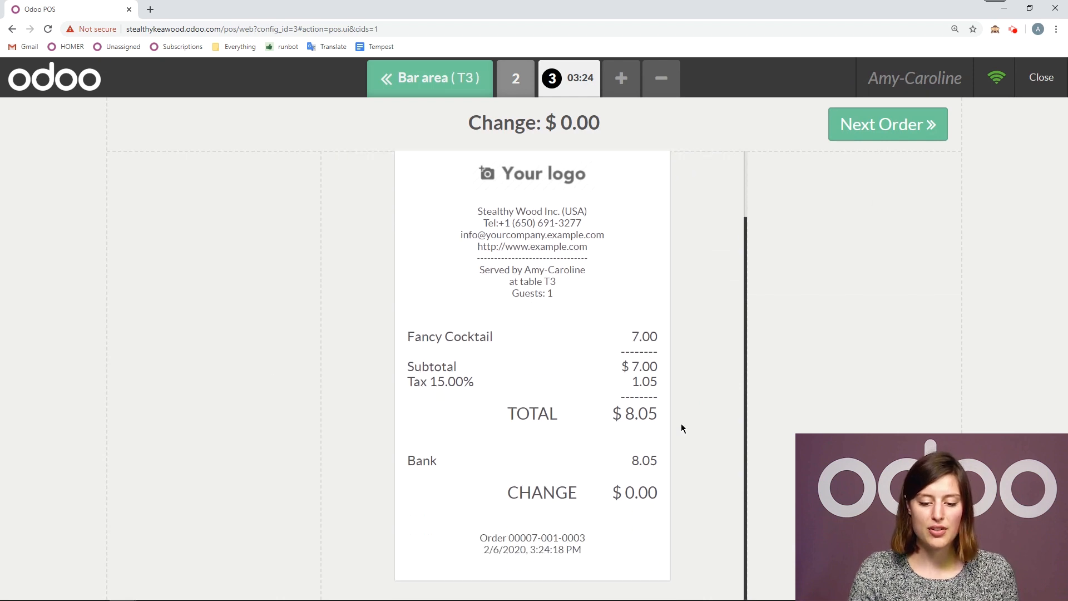
scroll(682, 429, "up", 1)
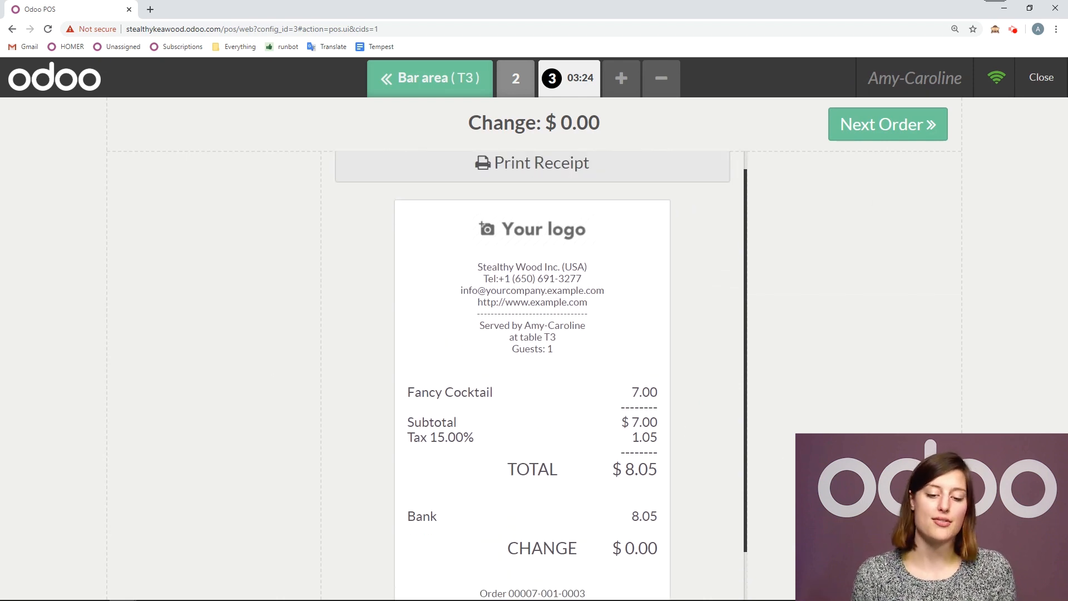
left_click(877, 136)
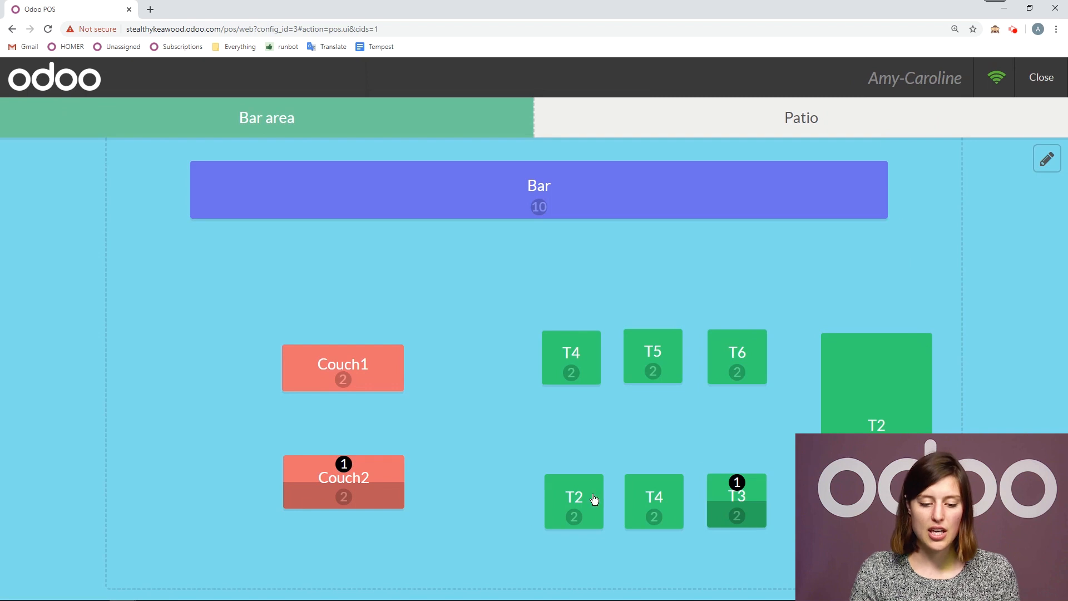
Step: Settle the remaining Water on table T3 in Cash with 5.00 tendered, check the receipt and finish the order
left_click(741, 508)
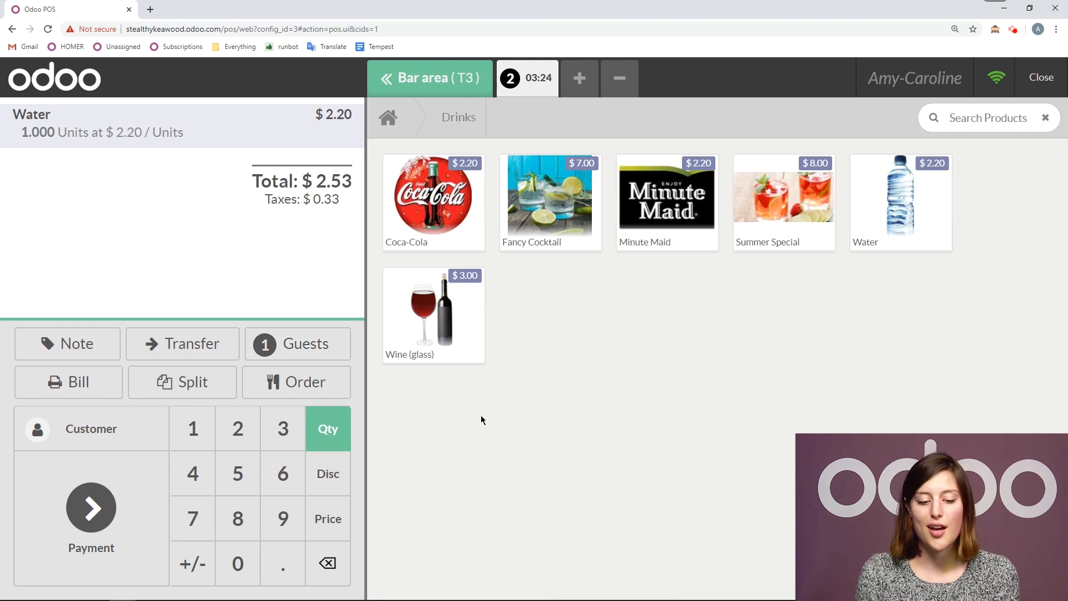
left_click(115, 542)
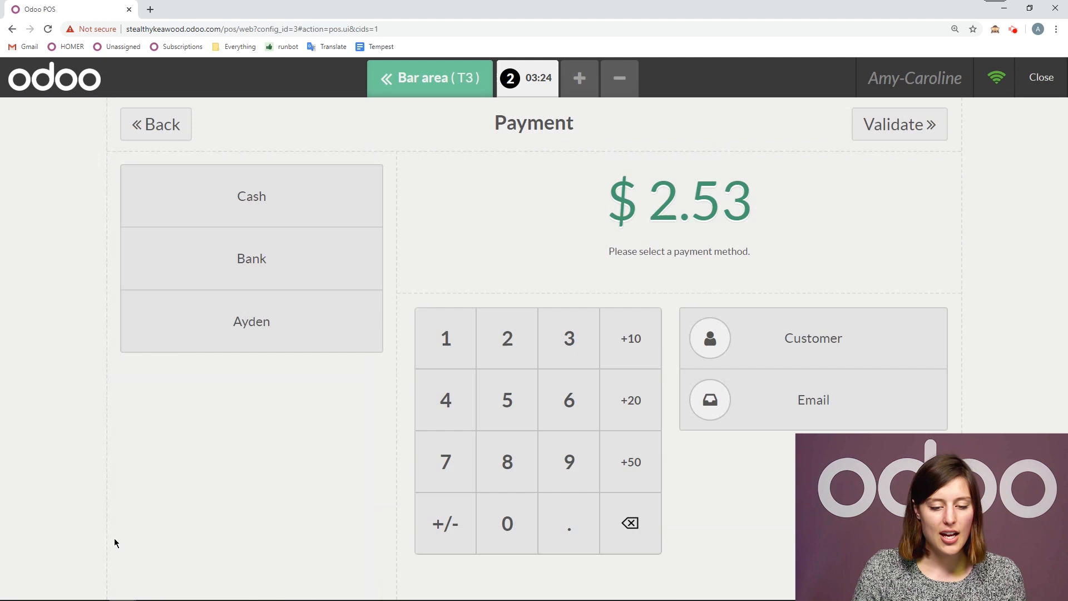
left_click(356, 219)
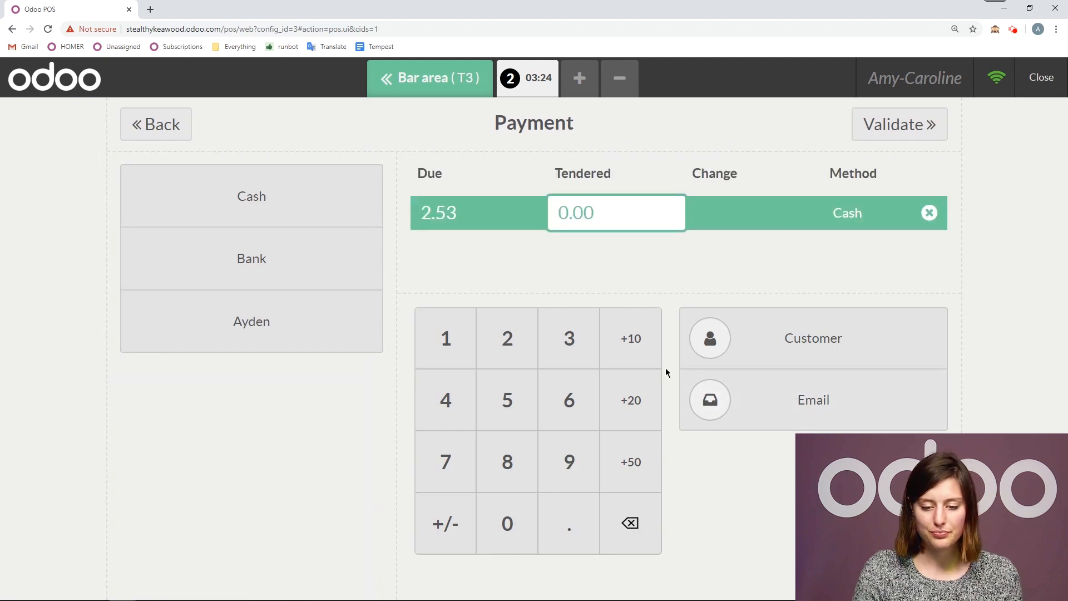
left_click(520, 404)
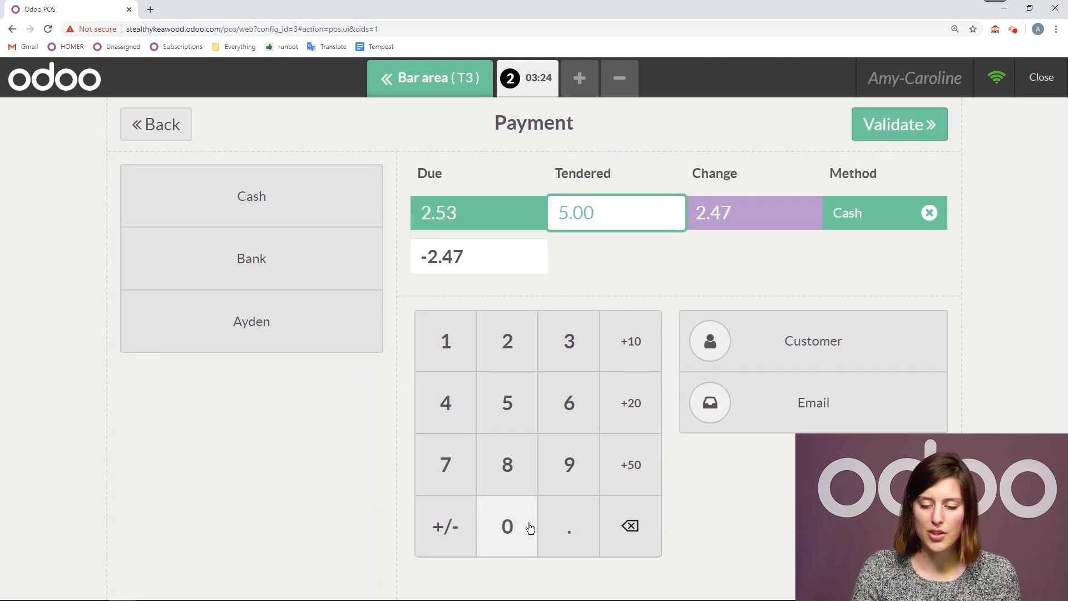
left_click(919, 134)
scroll(662, 373, "down", 1)
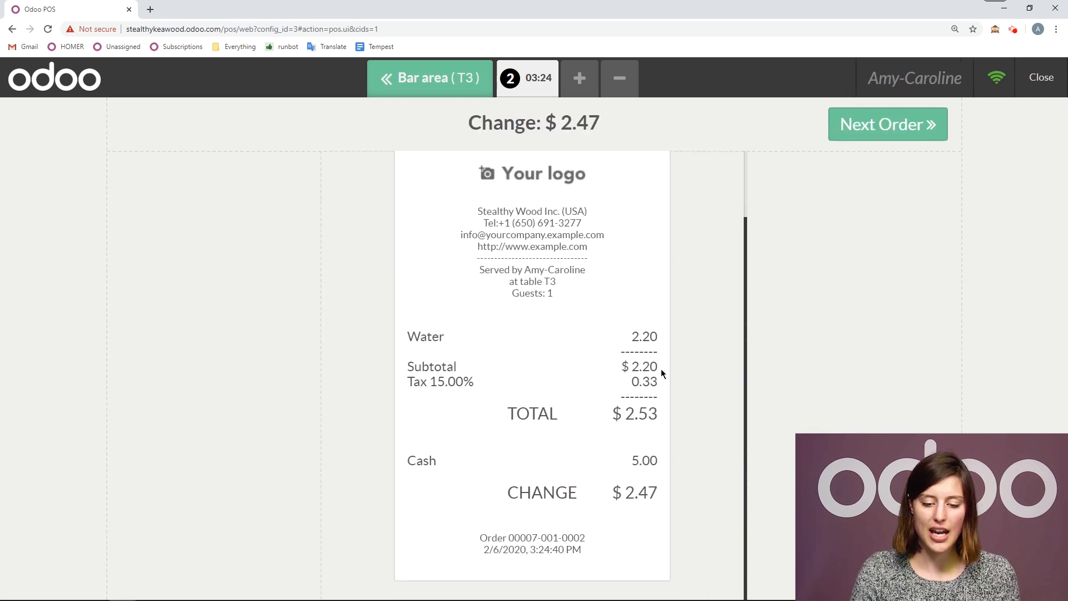
scroll(652, 348, "up", 1)
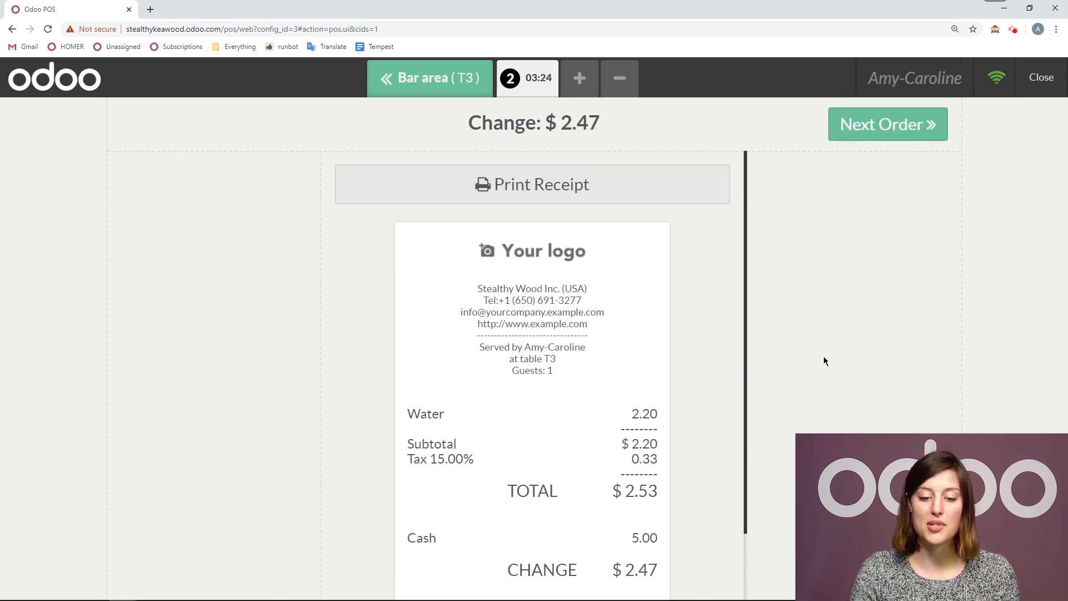
left_click(910, 129)
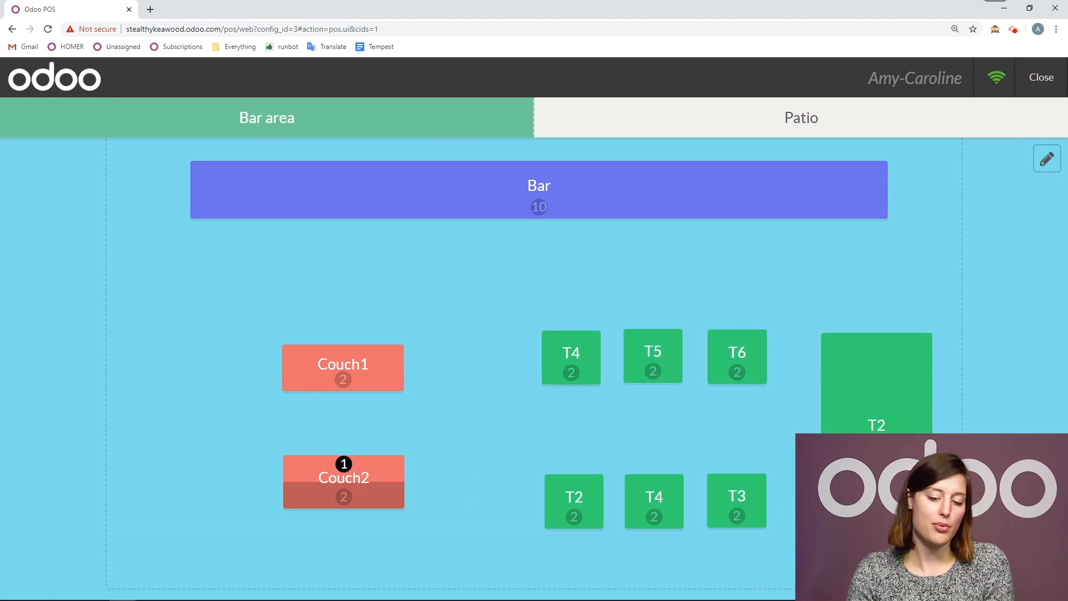
Step: Open table Couch2's order, bring up its bill and return to the order
left_click(372, 482)
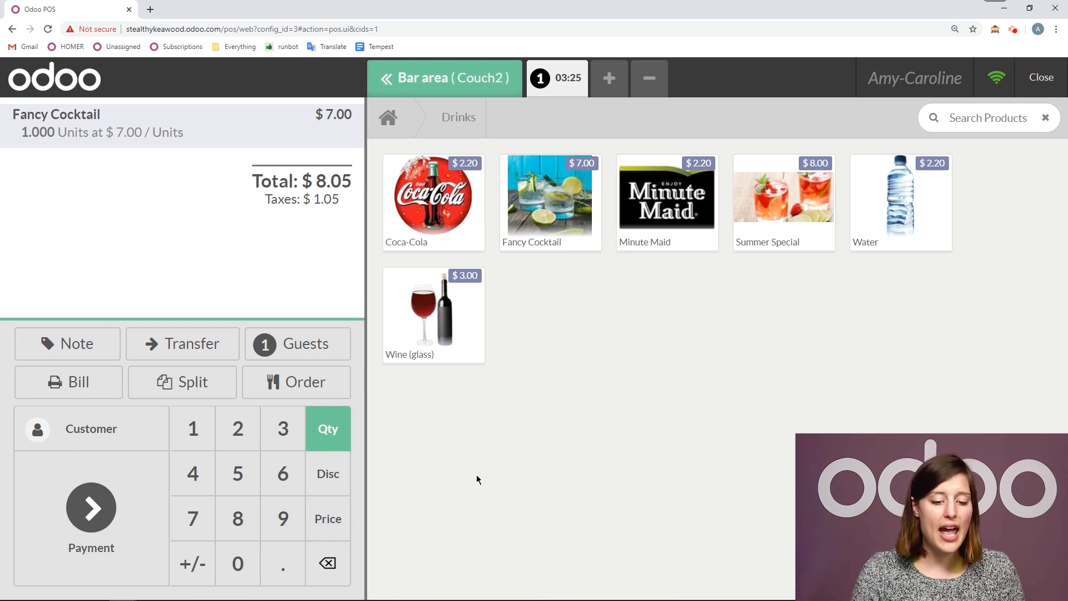
left_click(79, 387)
left_click(940, 132)
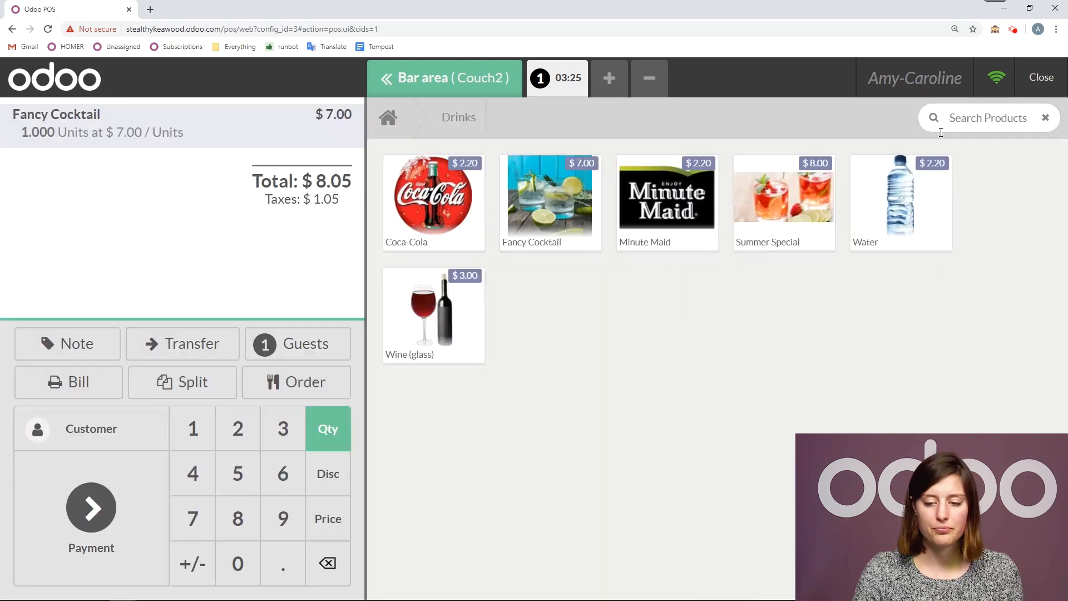
Step: Pay Couch2's order in Cash with 10.00 tendered and finish the order
left_click(90, 508)
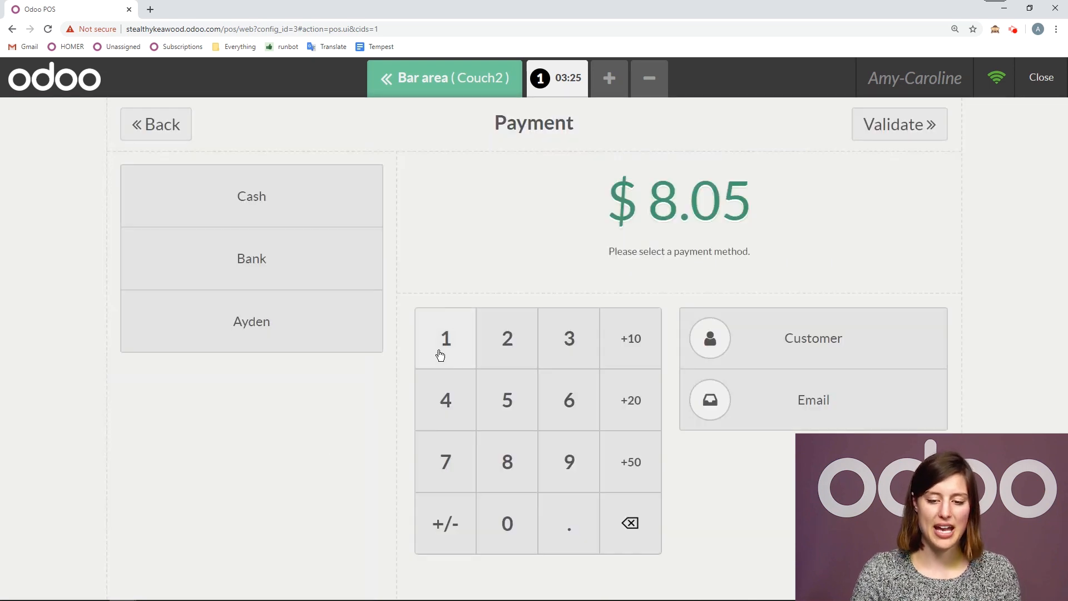
left_click(329, 212)
left_click(630, 341)
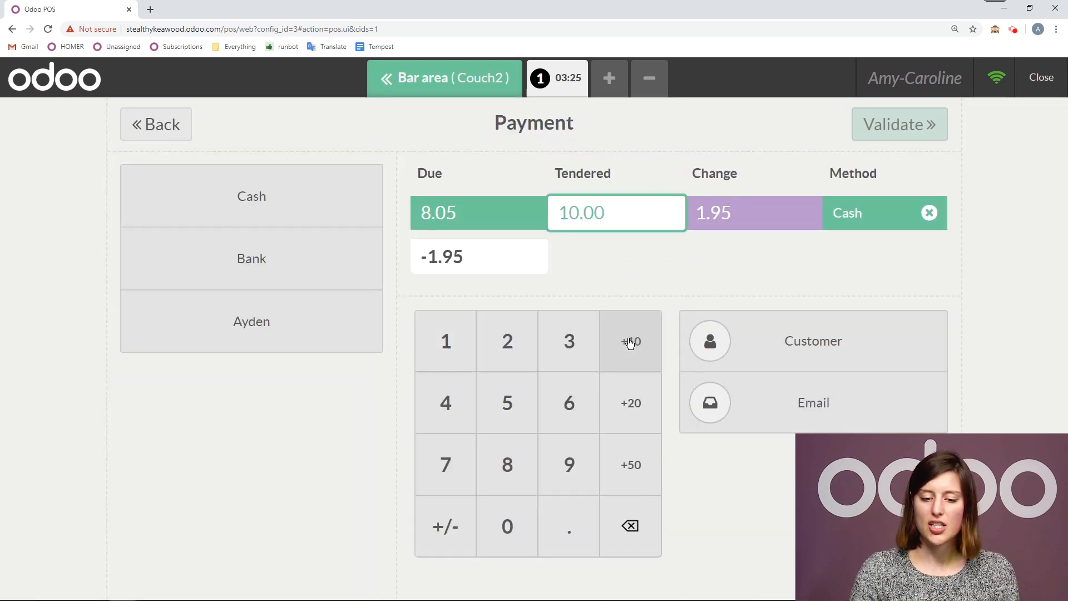
left_click(886, 126)
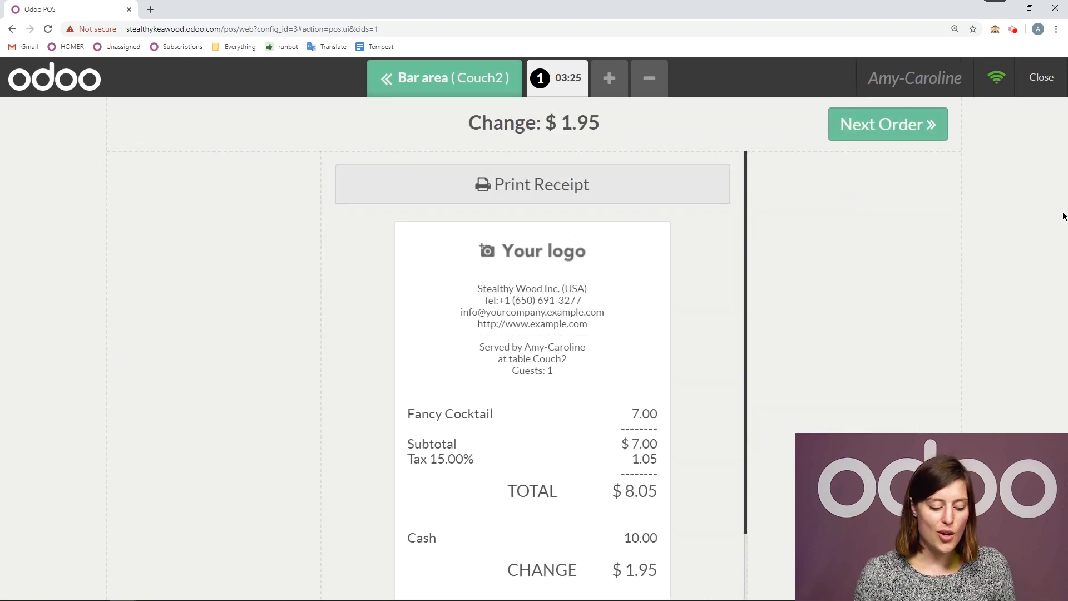
left_click(902, 135)
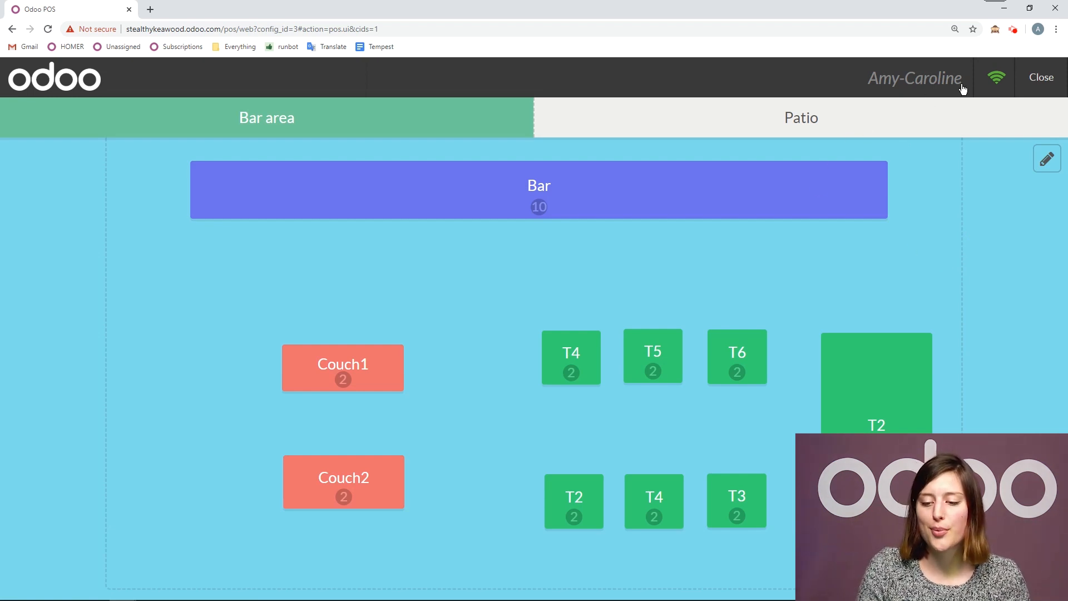
Step: Leave the selling interface and close the Stealthy Sips session, validating the closing and posting its entries
left_click(1040, 79)
left_click(1049, 78)
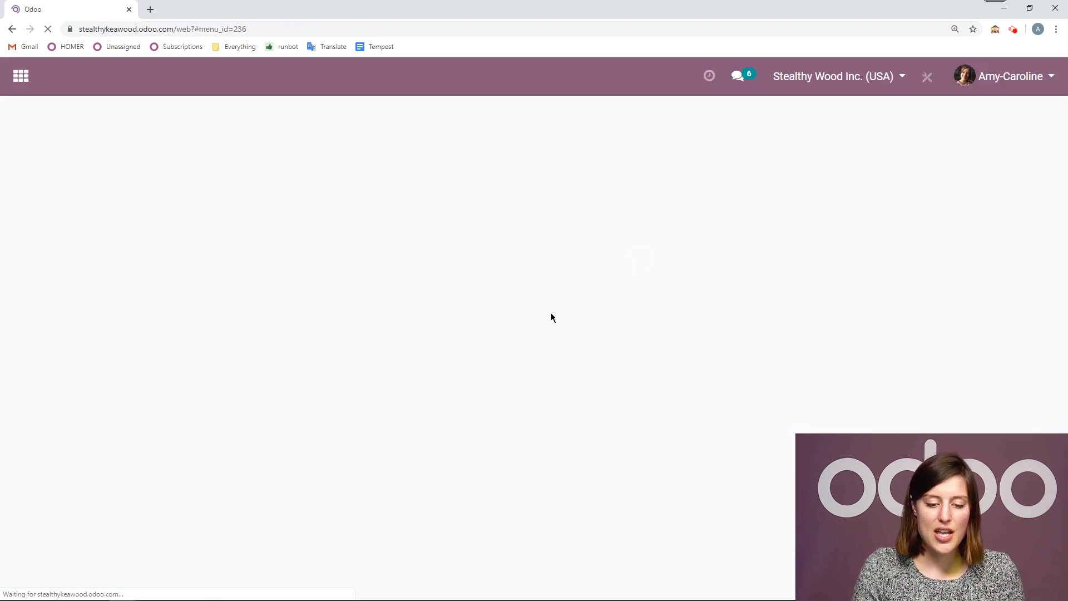
left_click(642, 245)
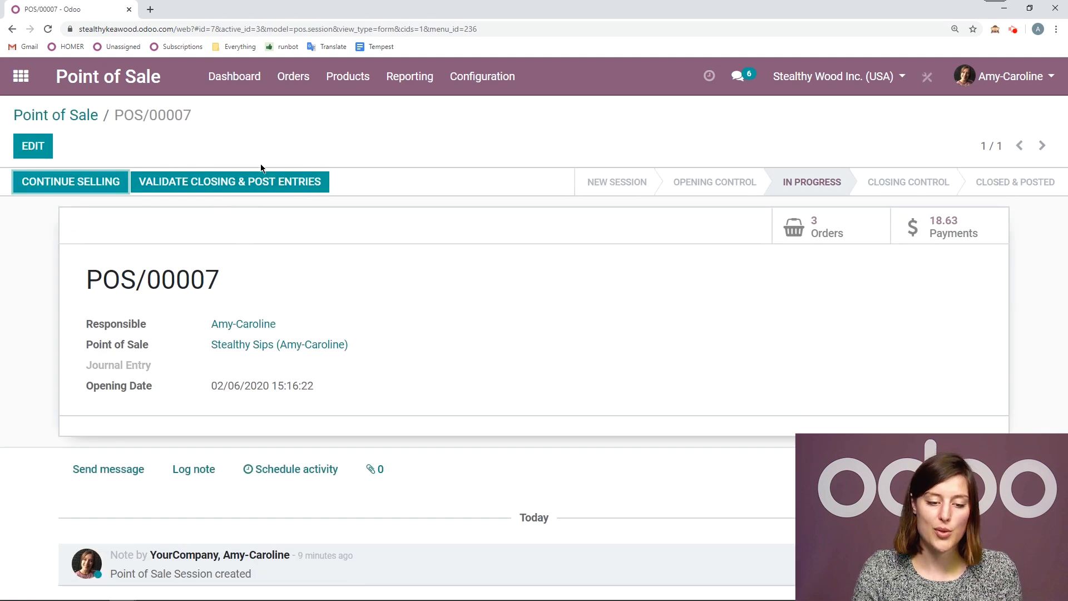
left_click(257, 185)
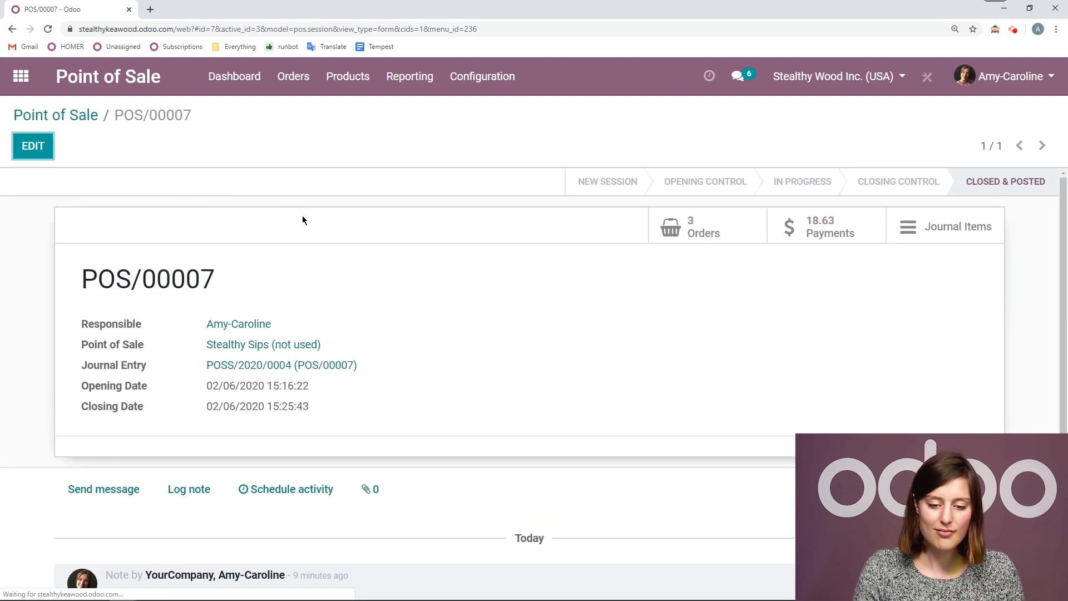